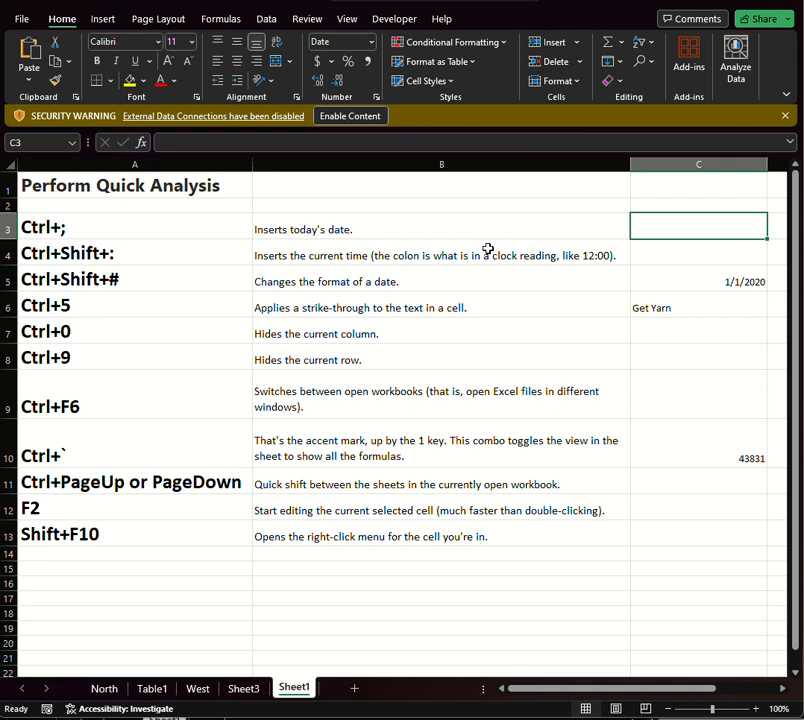
Examine the shortcut list in column A entry by entry, from row 3 down to row 13
click(107, 236)
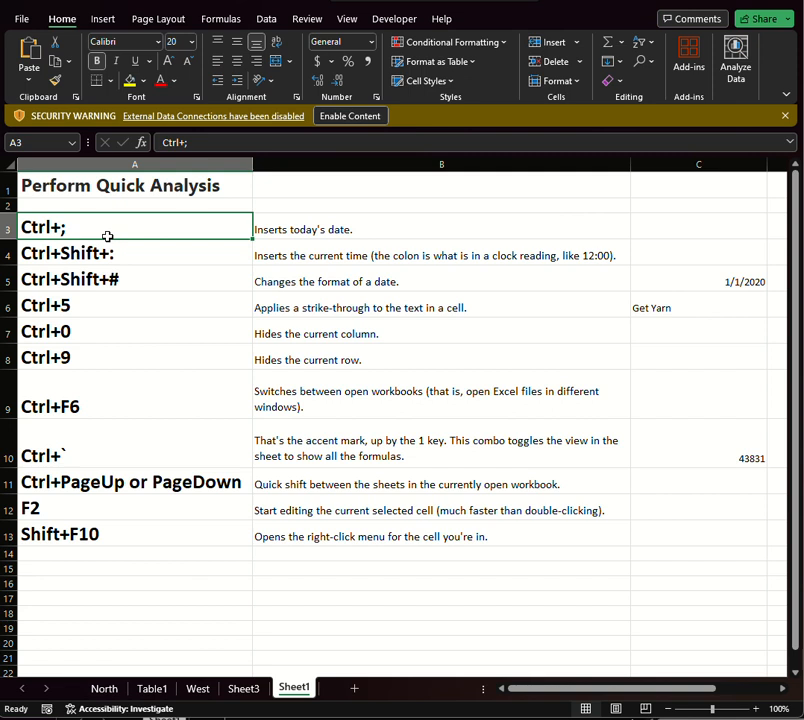
click(125, 249)
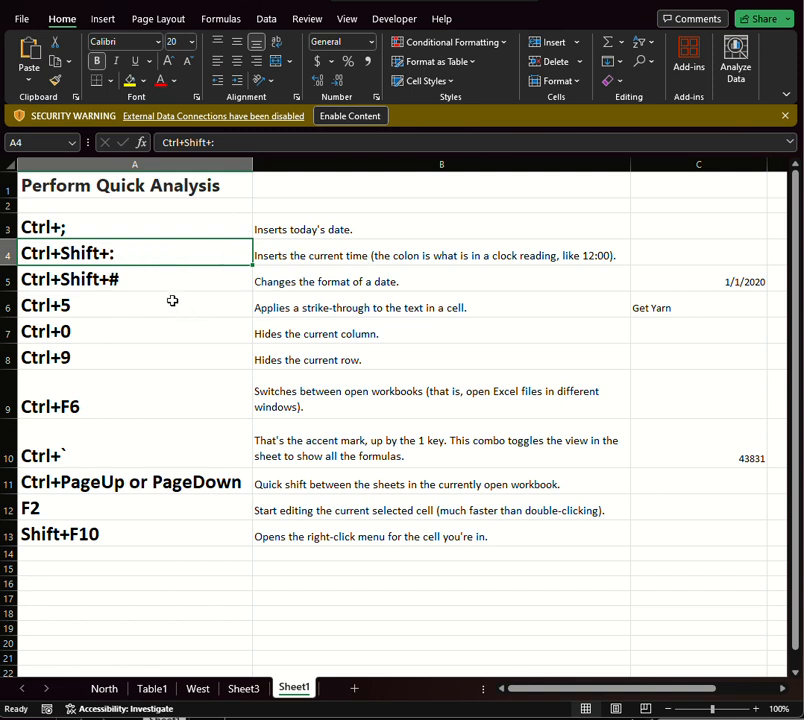
click(147, 279)
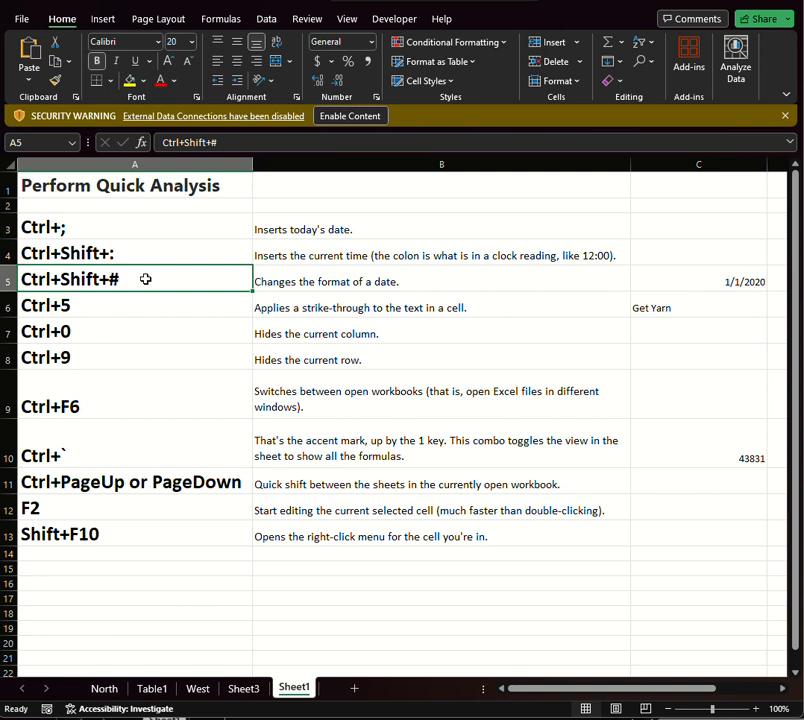
click(151, 311)
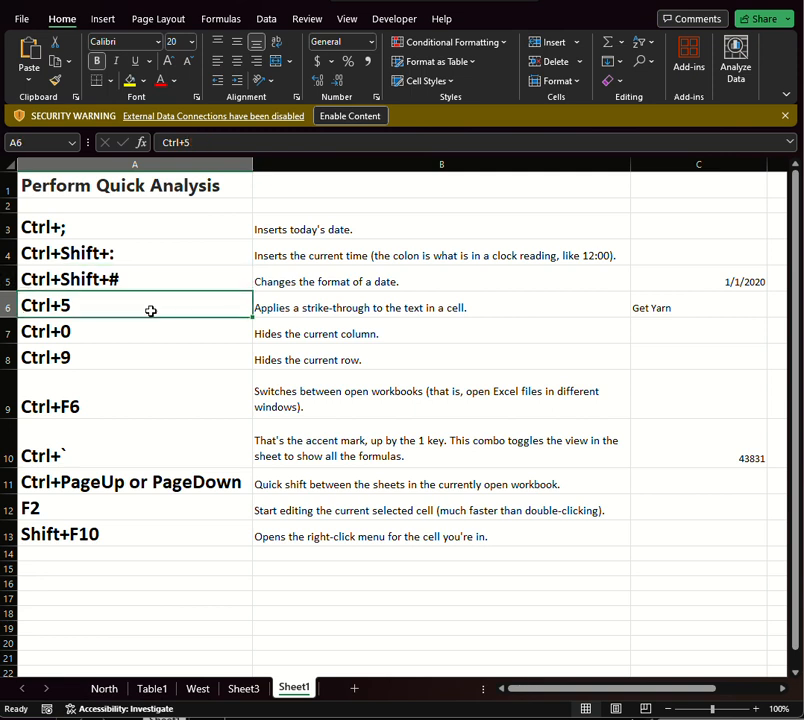
click(151, 344)
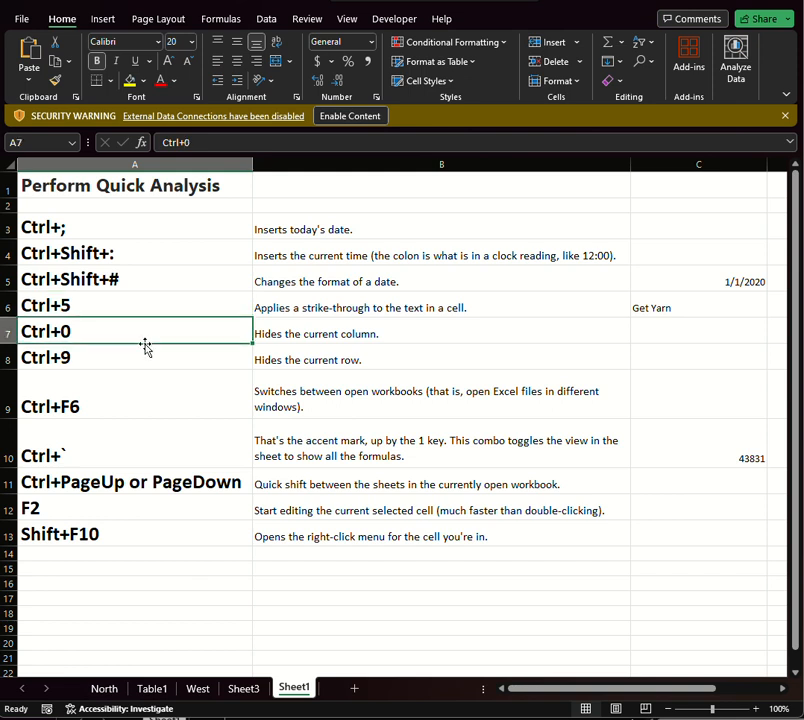
click(142, 357)
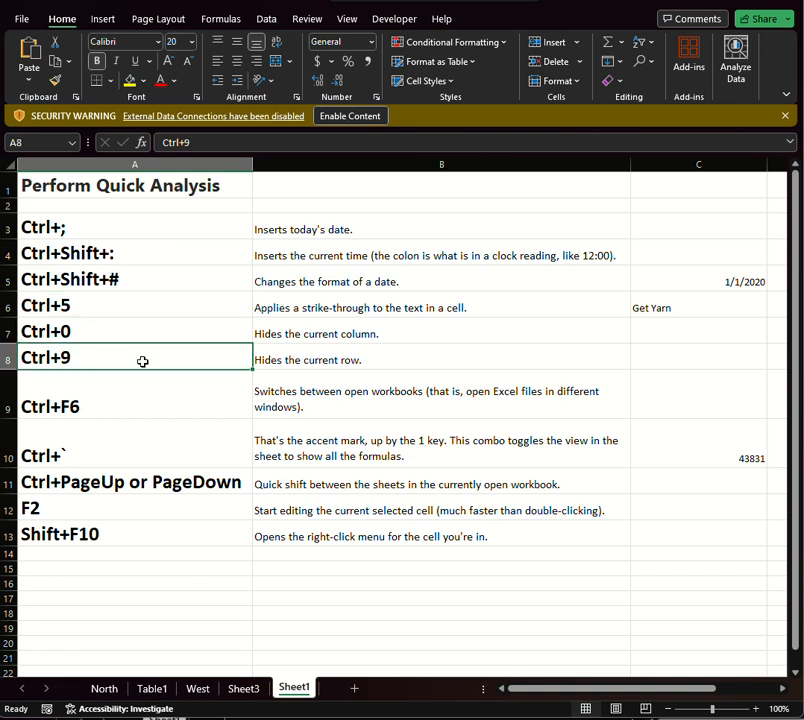
click(140, 404)
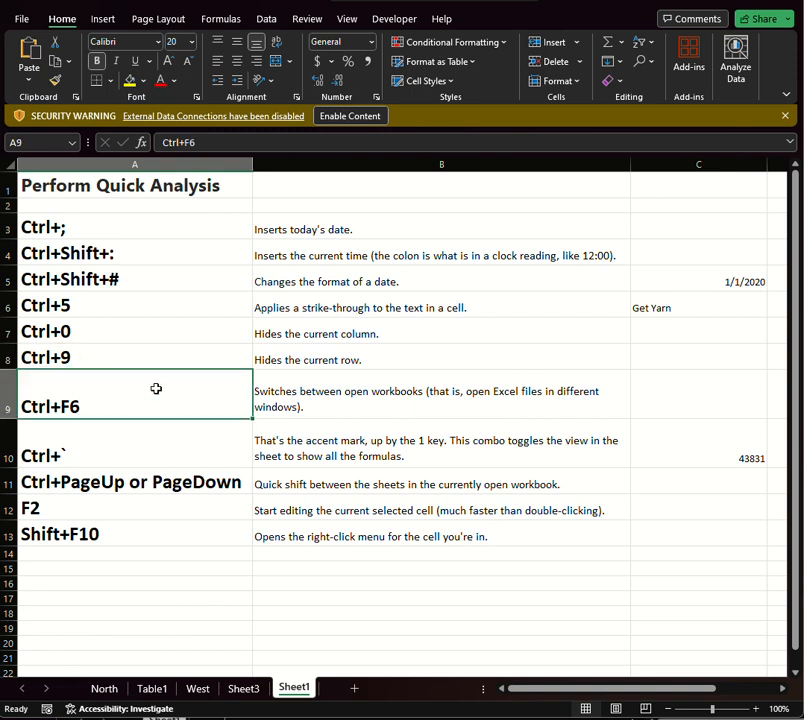
click(160, 441)
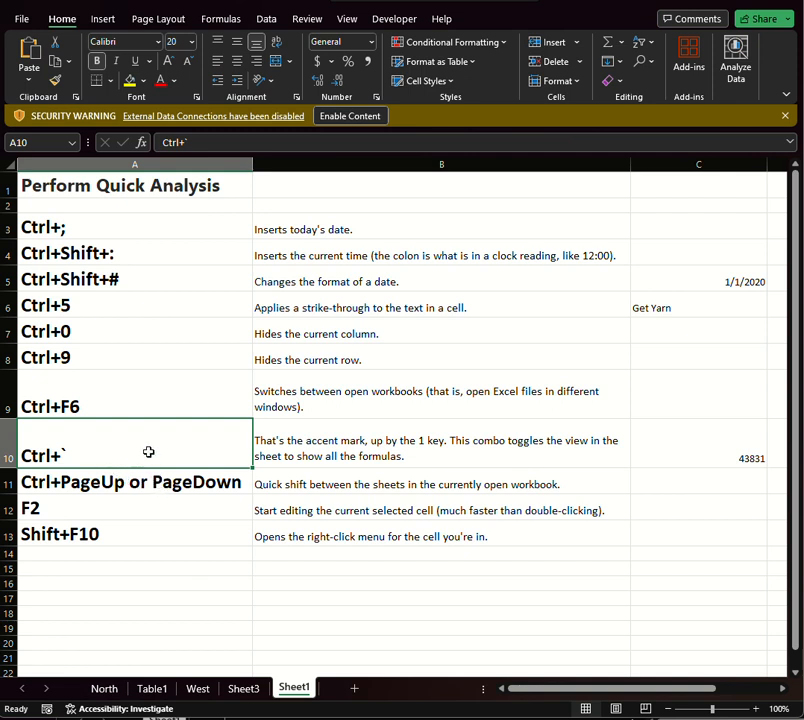
click(129, 481)
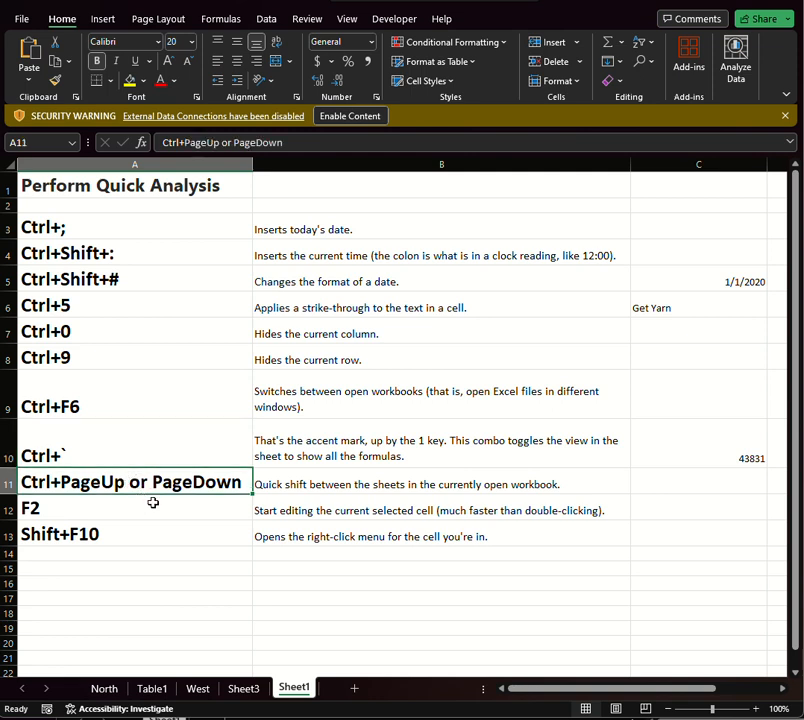
click(153, 503)
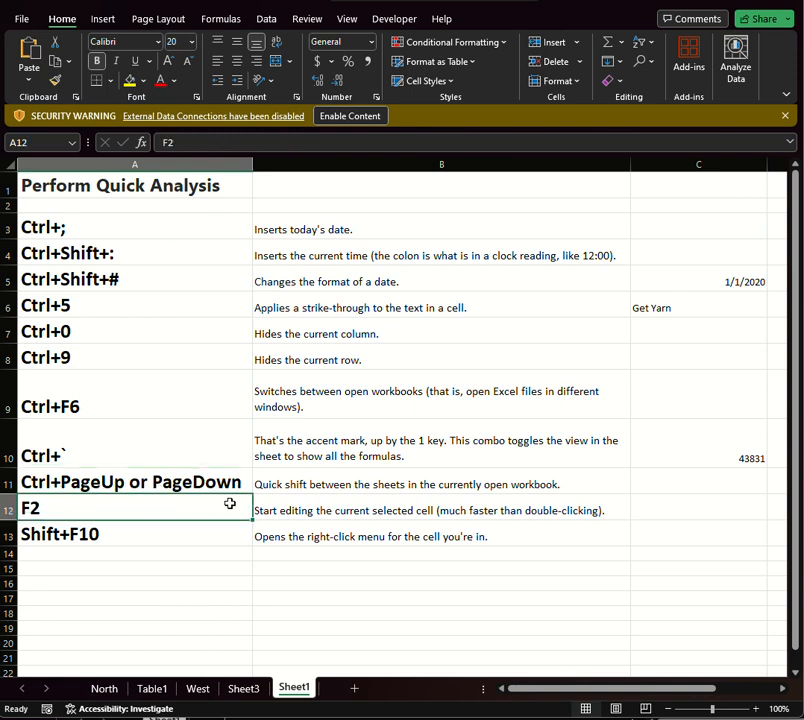
click(143, 536)
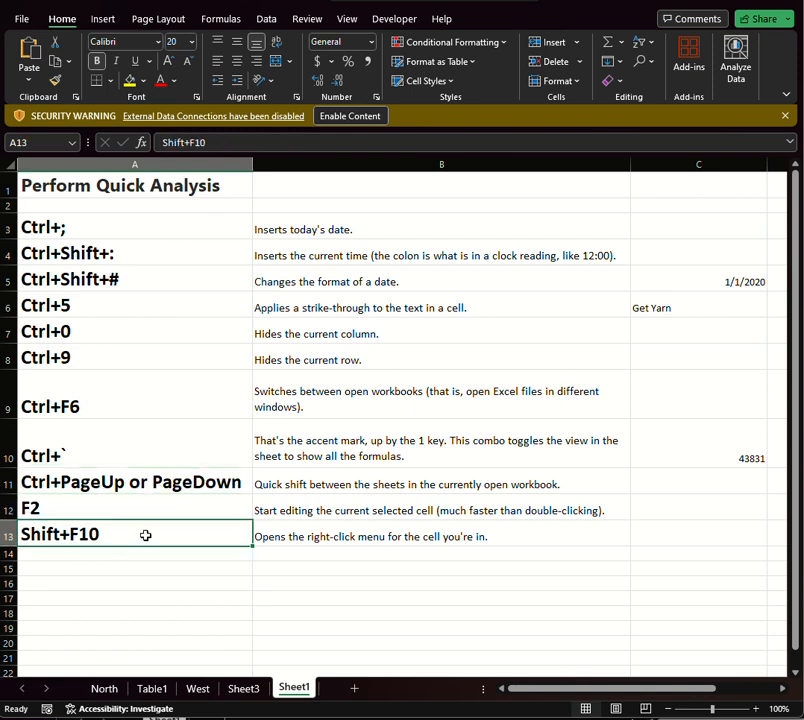
click(176, 514)
click(172, 535)
click(145, 223)
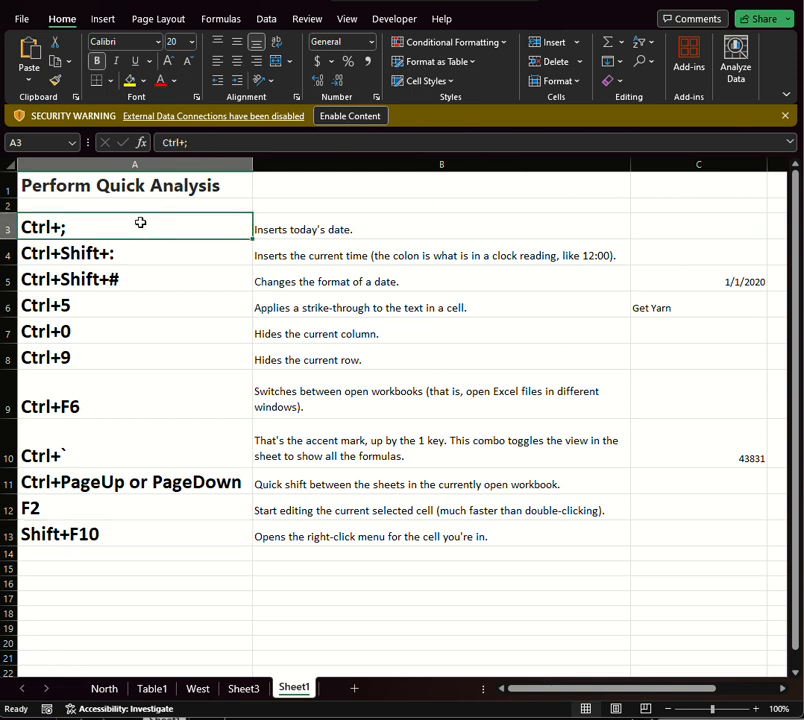
Insert today's date in cell C3 and the current time in cell C4
click(686, 227)
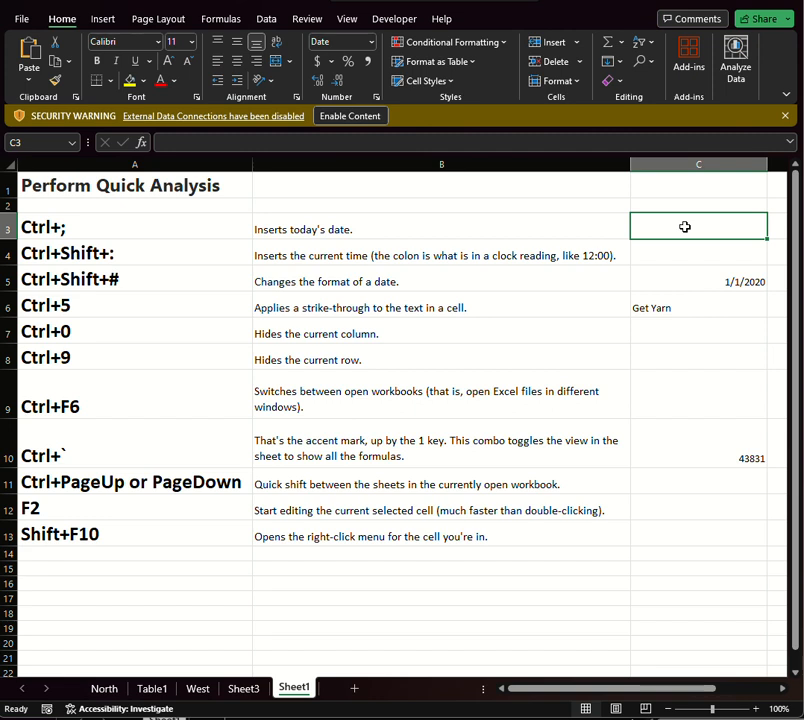
key(ctrl+semicolon)
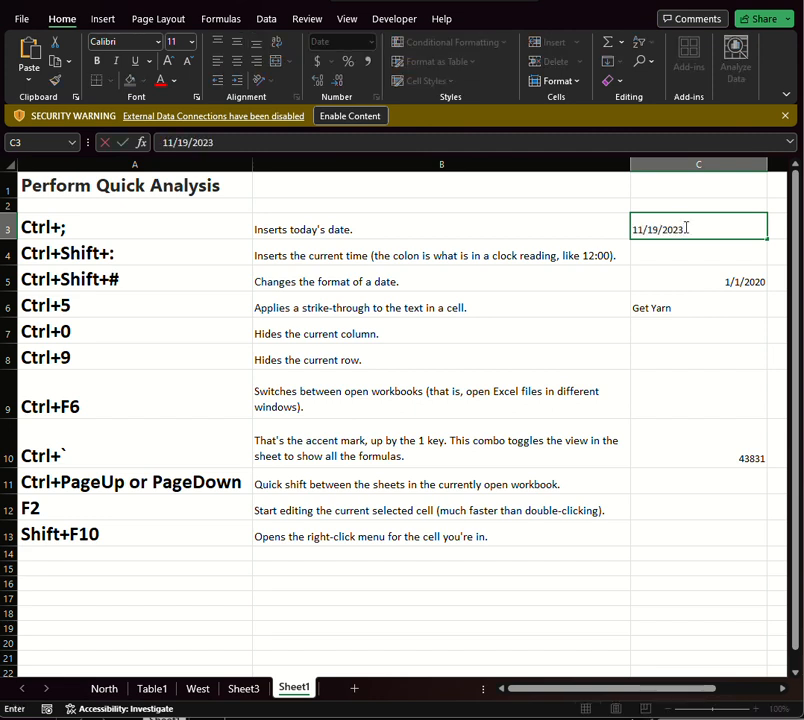
key(Return)
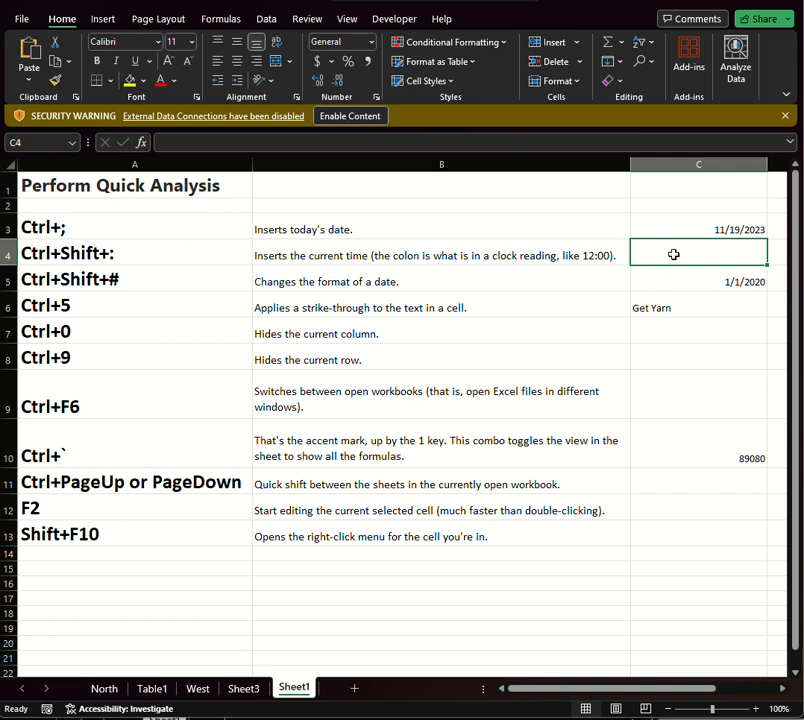
key(ctrl+shift+semicolon)
key(Return)
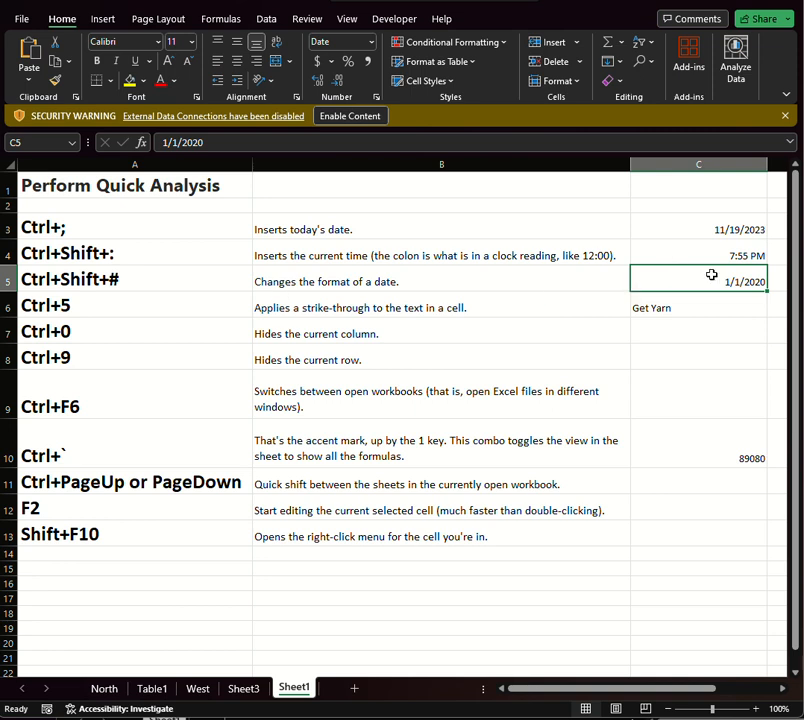
Change the date in C5 to the day-month-year format with abbreviated month, and strike through "Get Yarn" in C6
key(ctrl+shift+numbersign)
key(Down)
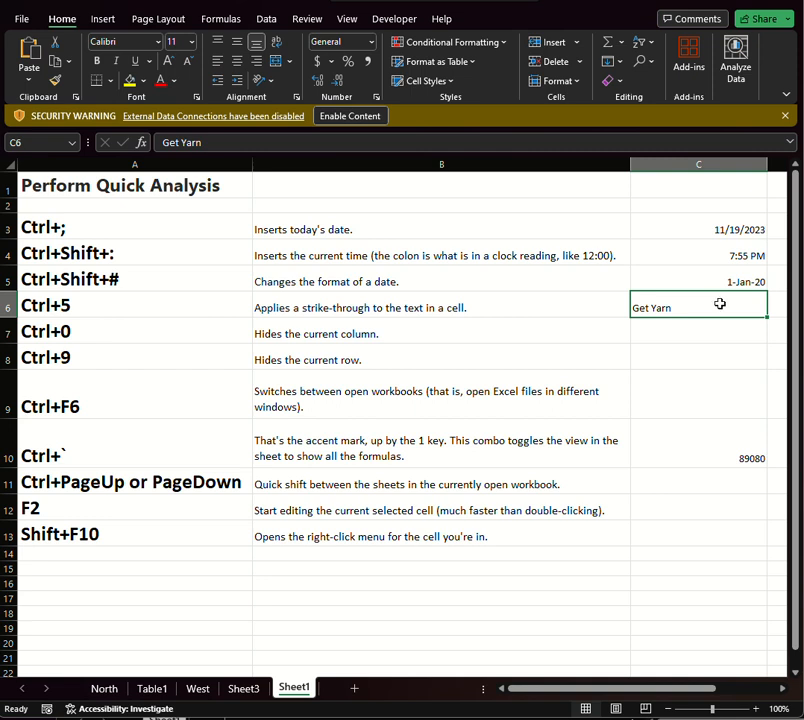
key(ctrl+5)
key(Down)
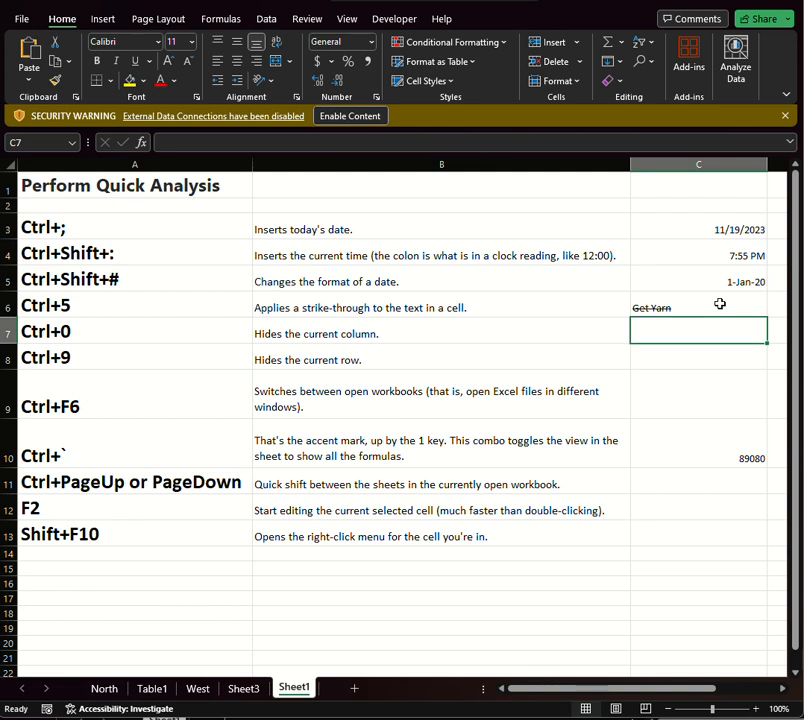
Hide column C from cell C7 and undo it, doing this twice
key(ctrl+0)
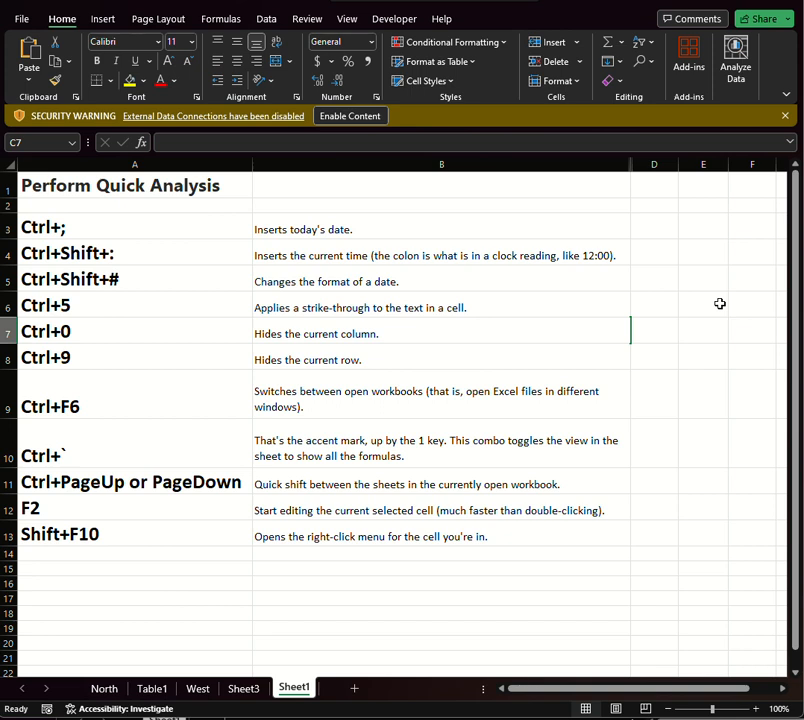
key(ctrl+z)
key(ctrl+0)
key(ctrl+z)
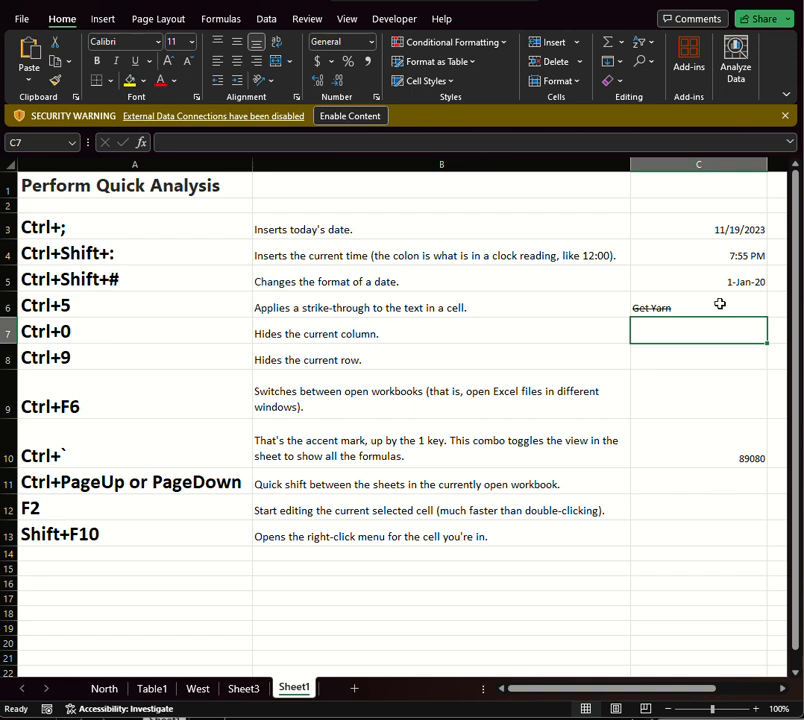
Hide row 8 from cell C8 and undo it, doing this twice
click(692, 360)
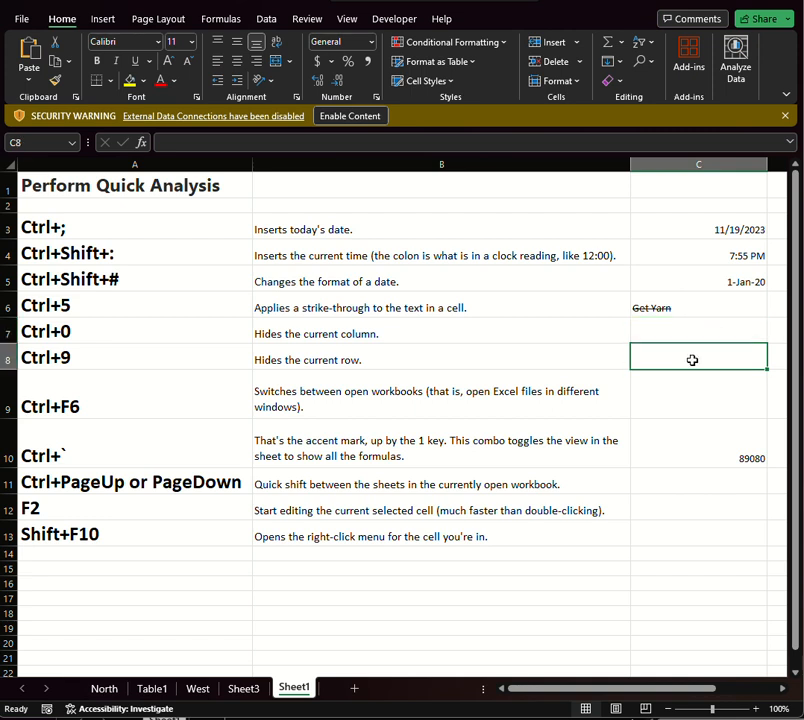
key(ctrl+9)
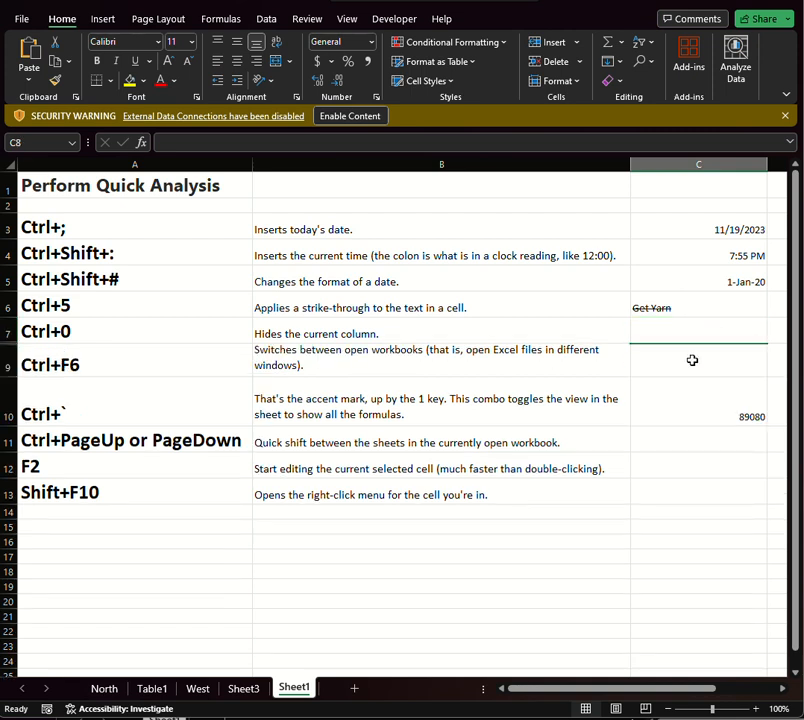
key(ctrl+z)
key(ctrl+9)
key(ctrl+z)
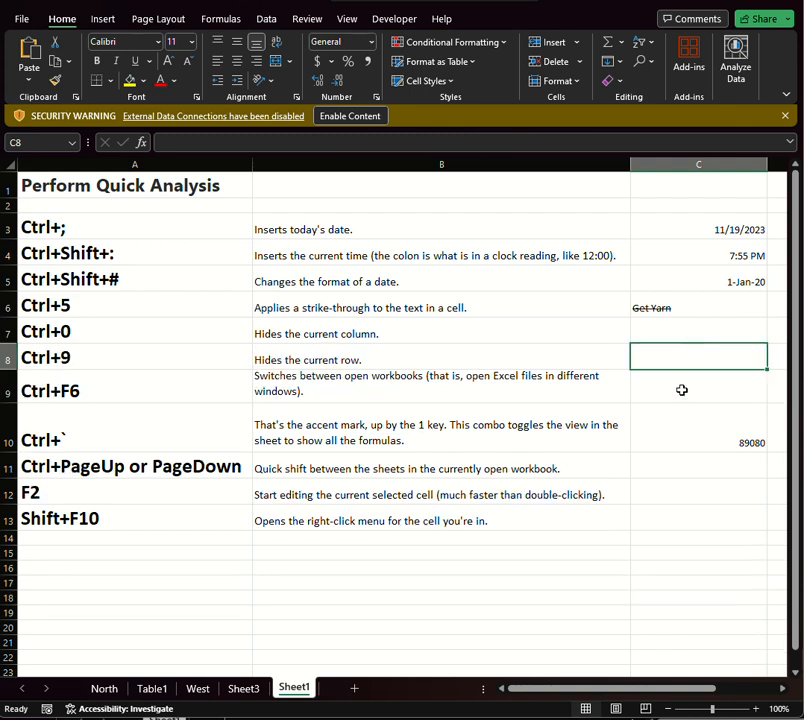
Create a new blank workbook from cell C9 of the shortcuts sheet and select cell C3 in it
click(680, 391)
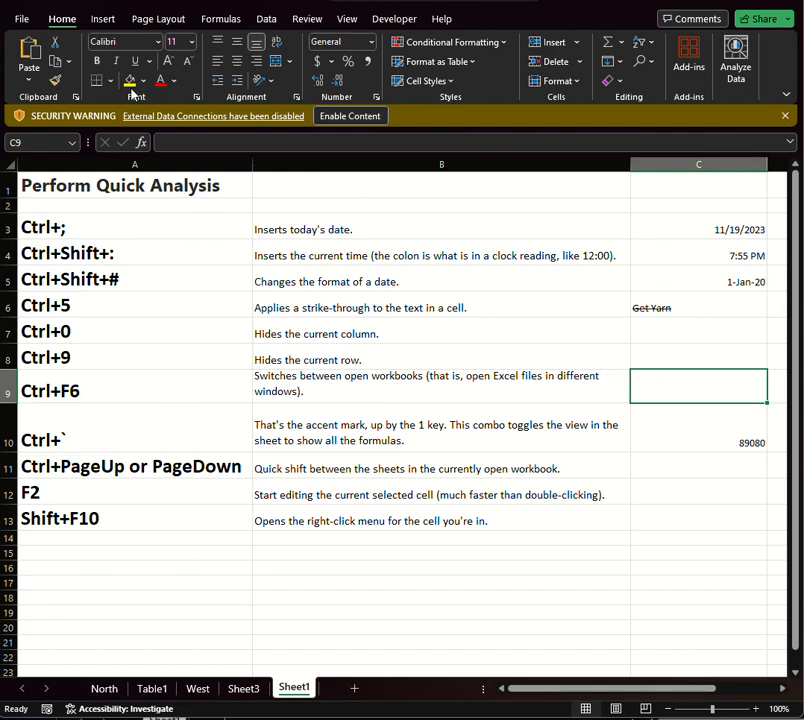
click(21, 18)
click(193, 132)
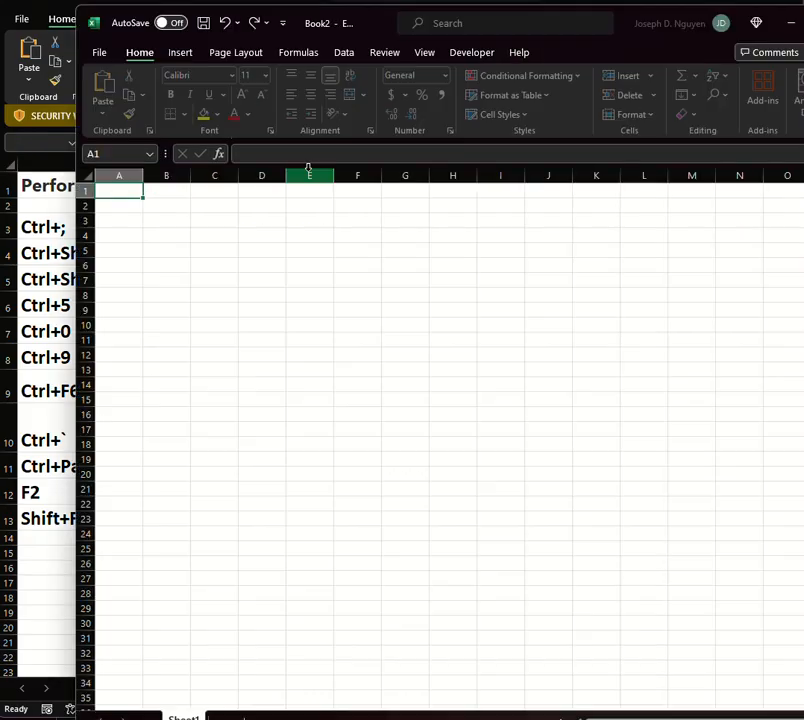
click(200, 222)
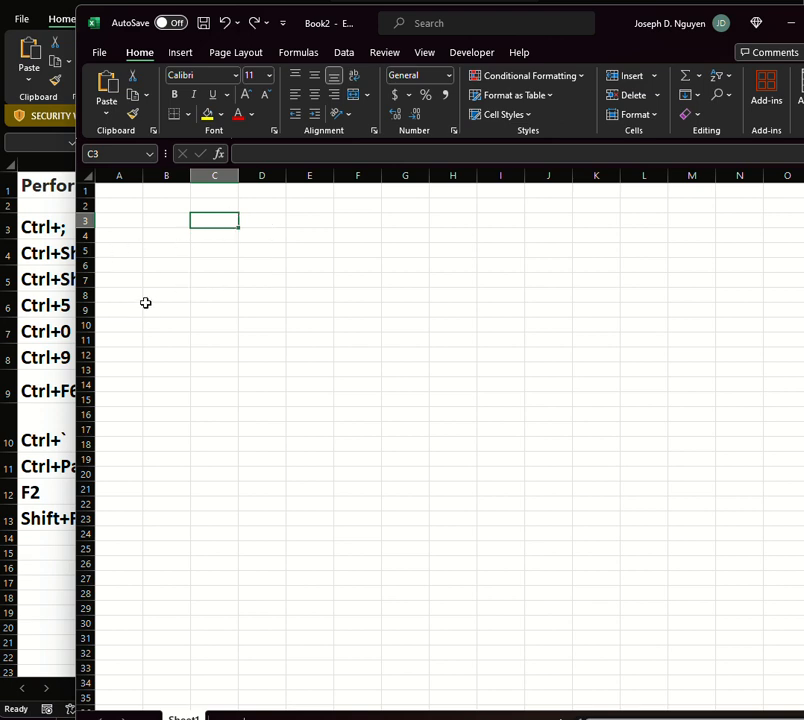
Cycle repeatedly through the open workbooks, including Book1 and Book2, ending on the workbook with the shortcut list
key(ctrl+F6)
key(ctrl+F6)
key(ctrl+F6)
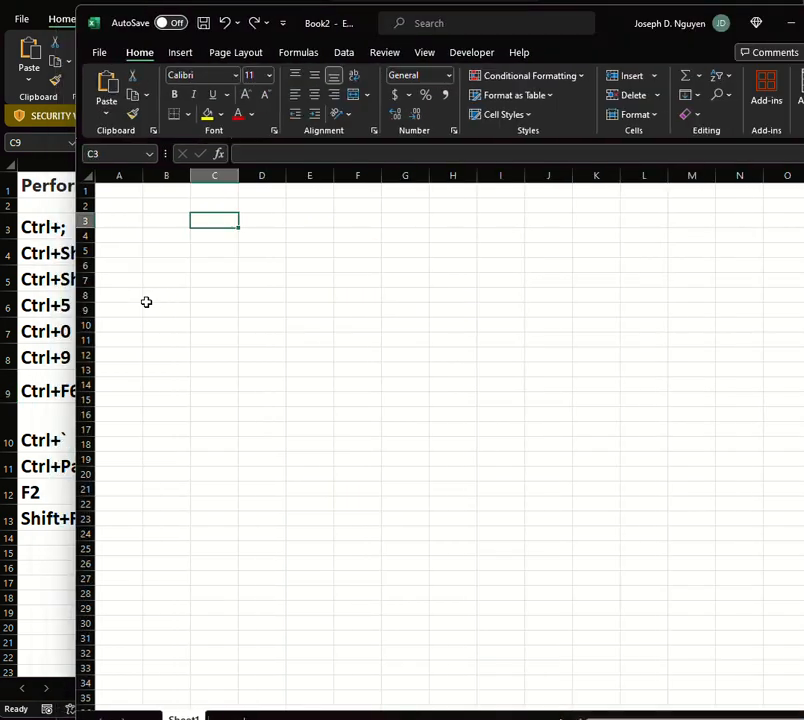
key(ctrl+F6)
key(ctrl+F6)
key(ctrl+F6)
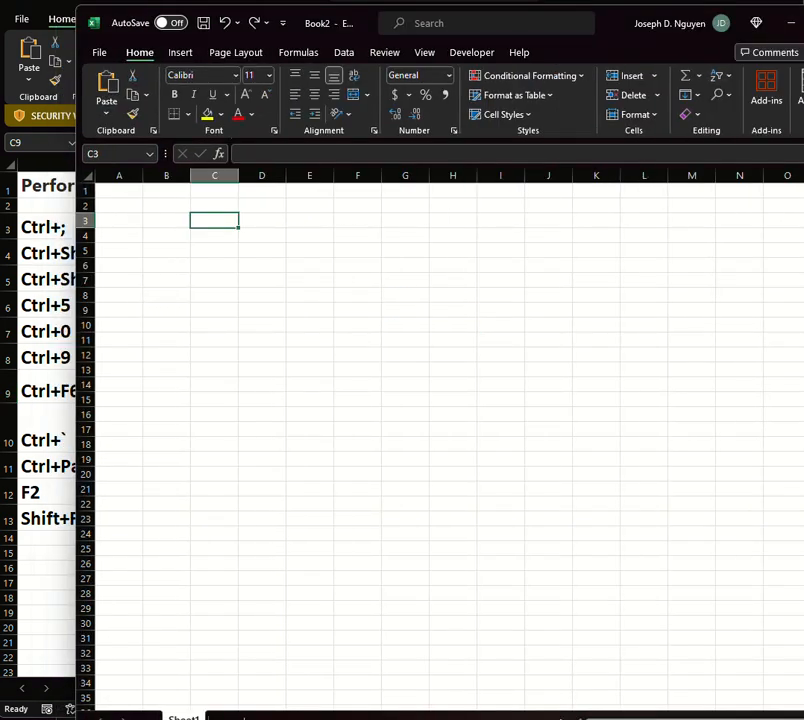
key(ctrl+F6)
key(ctrl+F6)
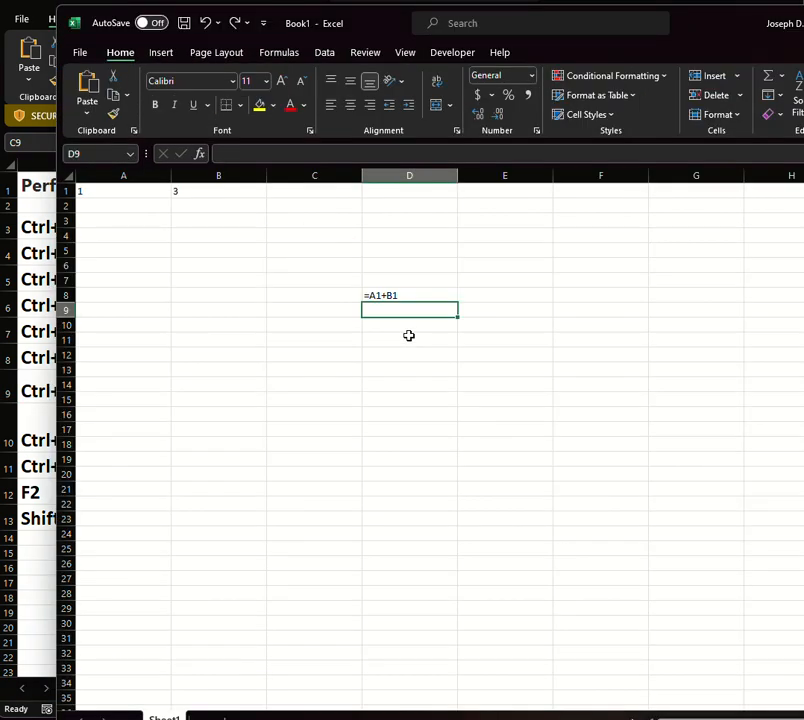
key(ctrl+F6)
key(ctrl+F6)
key(ctrl+F6)
key(ctrl+F6)
key(ctrl+F6)
key(ctrl+F6)
key(ctrl+F6)
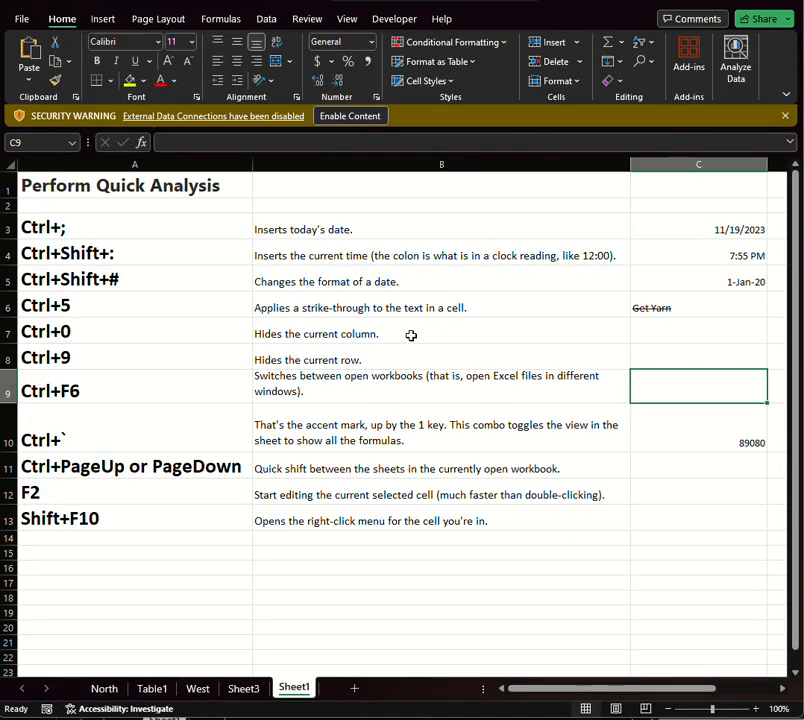
Select the formula cell C10 and switch Sheet1 to showing formulas instead of results
click(99, 442)
click(702, 428)
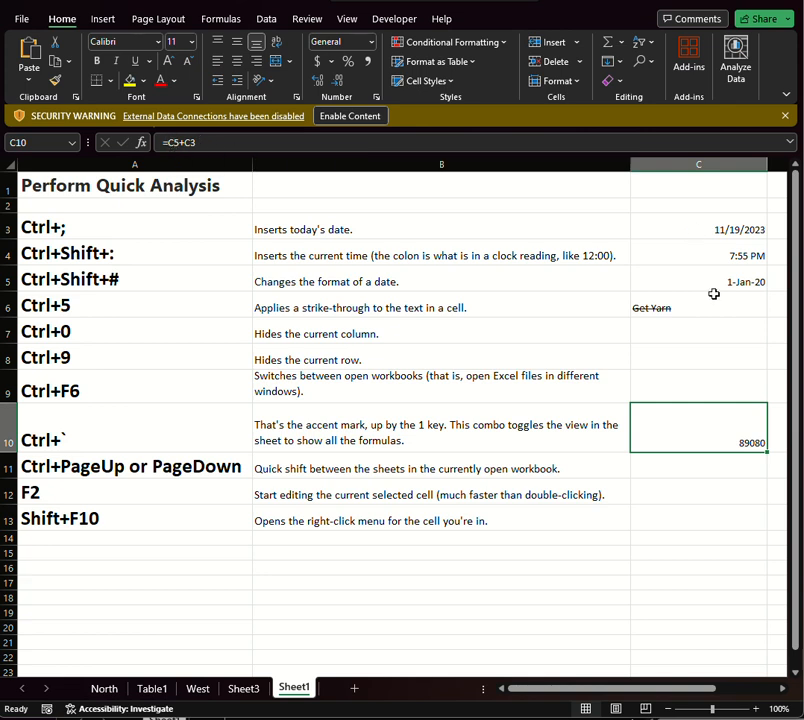
click(717, 472)
click(701, 420)
key(ctrl+grave)
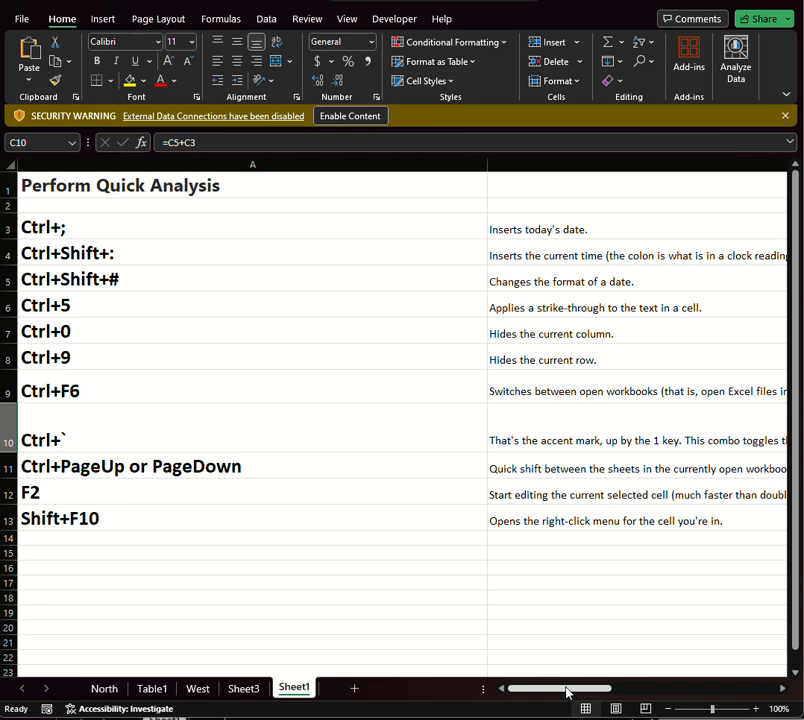
drag(566, 692, 670, 690)
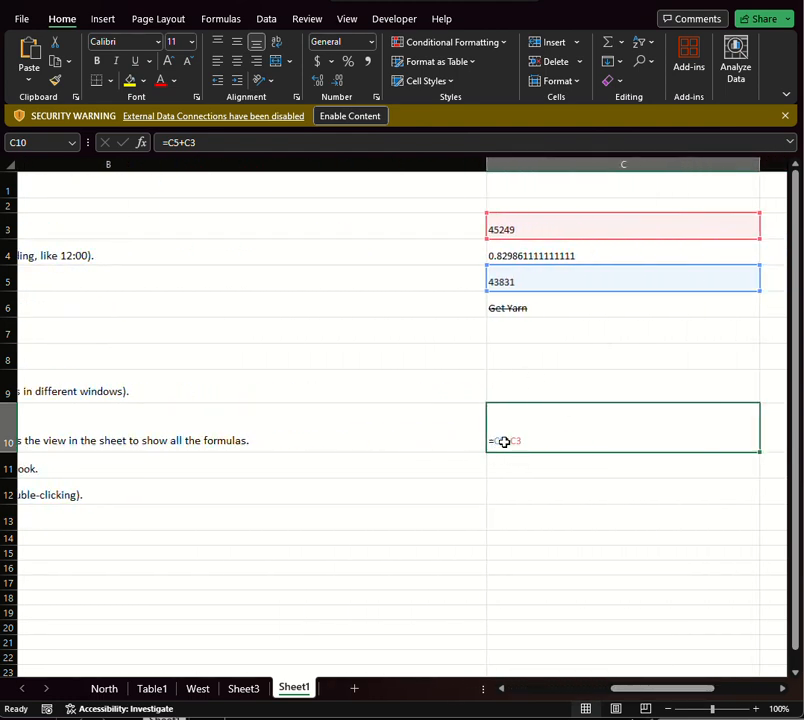
Undo the strikethrough on "Get Yarn" in C6 and reselect the formula cell C10
key(Escape)
key(ctrl+z)
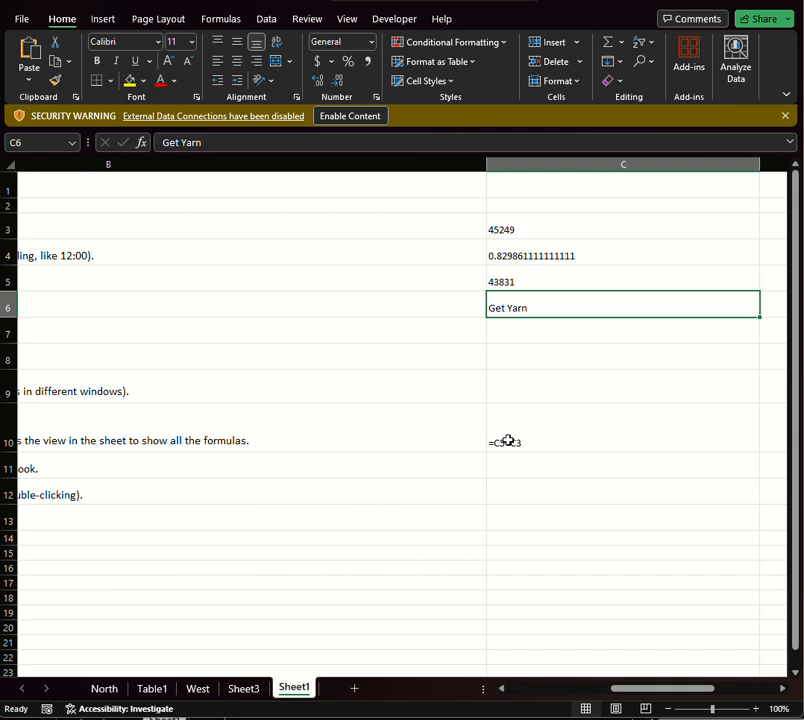
double_click(517, 429)
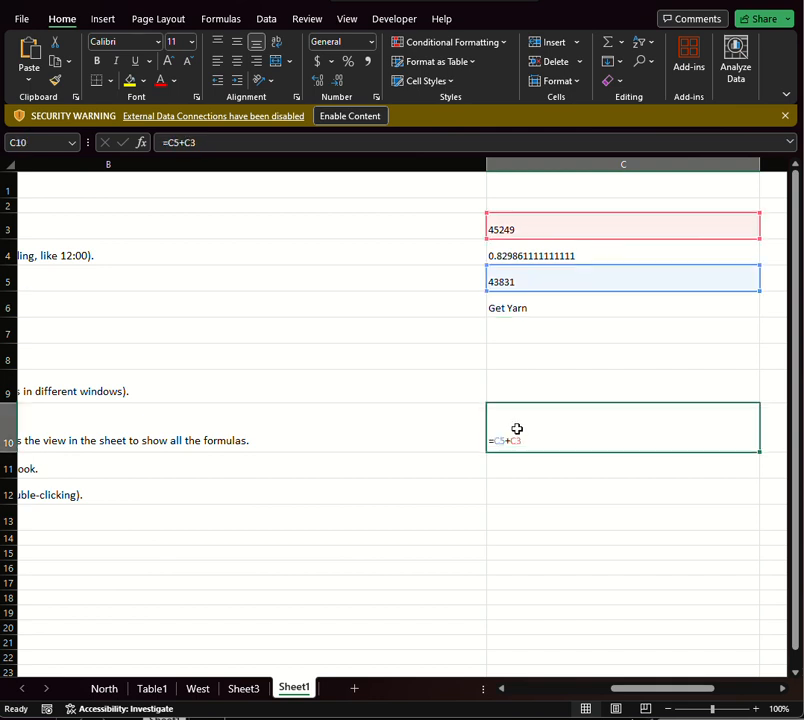
Switch Sheet1 back to displaying calculated results instead of formulas
key(Escape)
key(ctrl+grave)
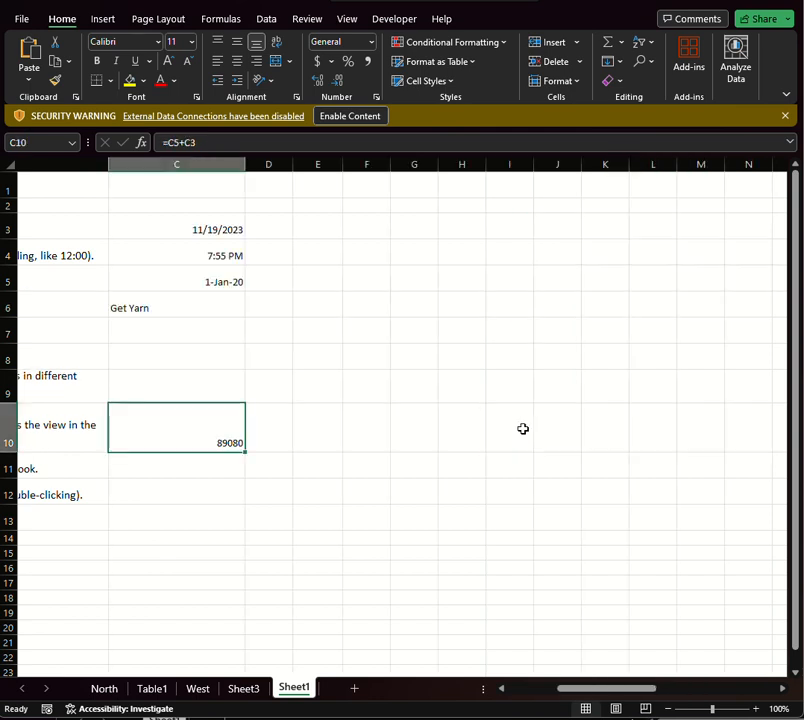
drag(612, 689, 533, 688)
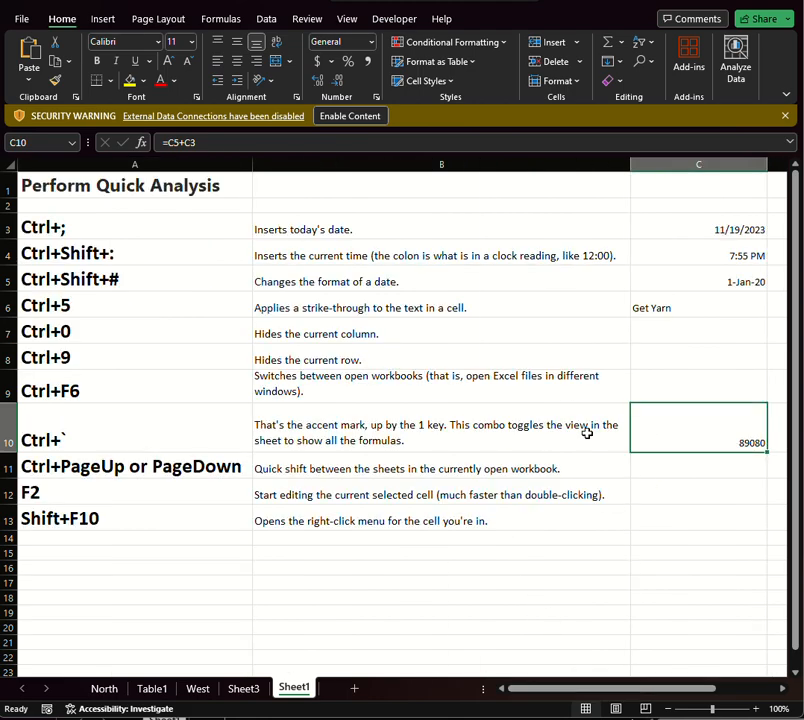
Switch to Book1, select the formula cell D8 and display calculated results instead of formulas
key(alt+Tab)
click(326, 297)
click(389, 296)
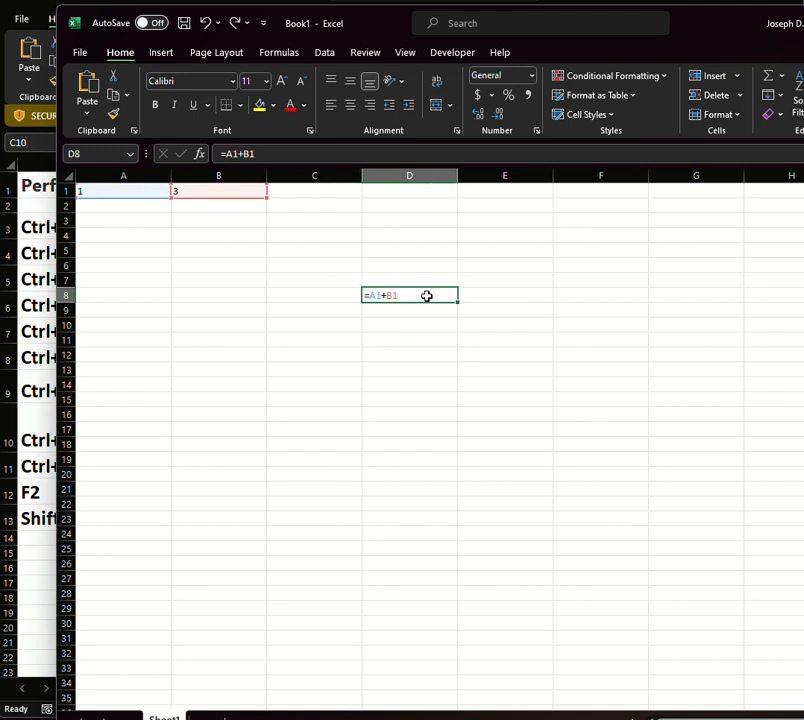
key(ctrl+grave)
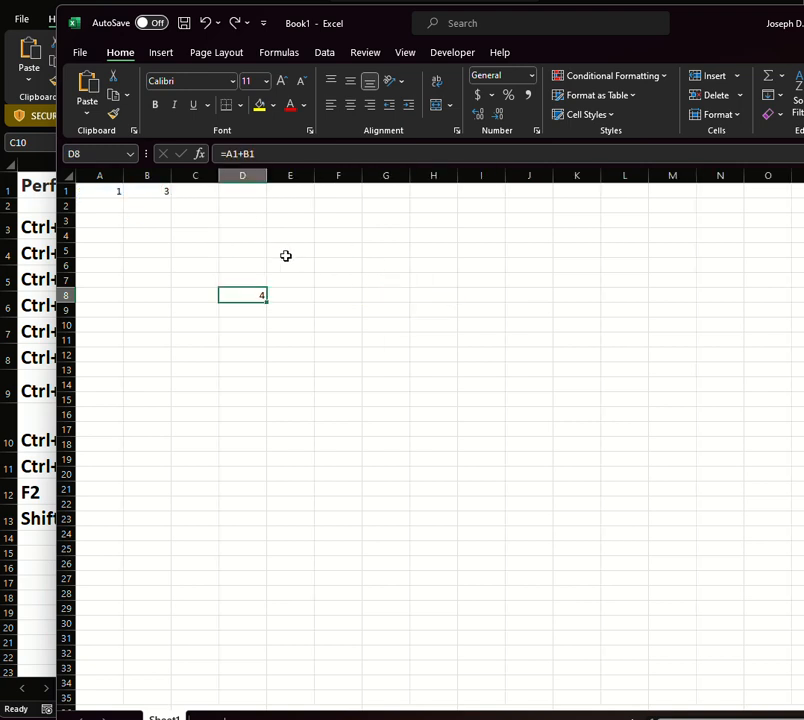
Inspect the cell references of the formula in D8 of Book1 in edit mode, and leave for cell F7
click(176, 223)
click(248, 292)
click(234, 153)
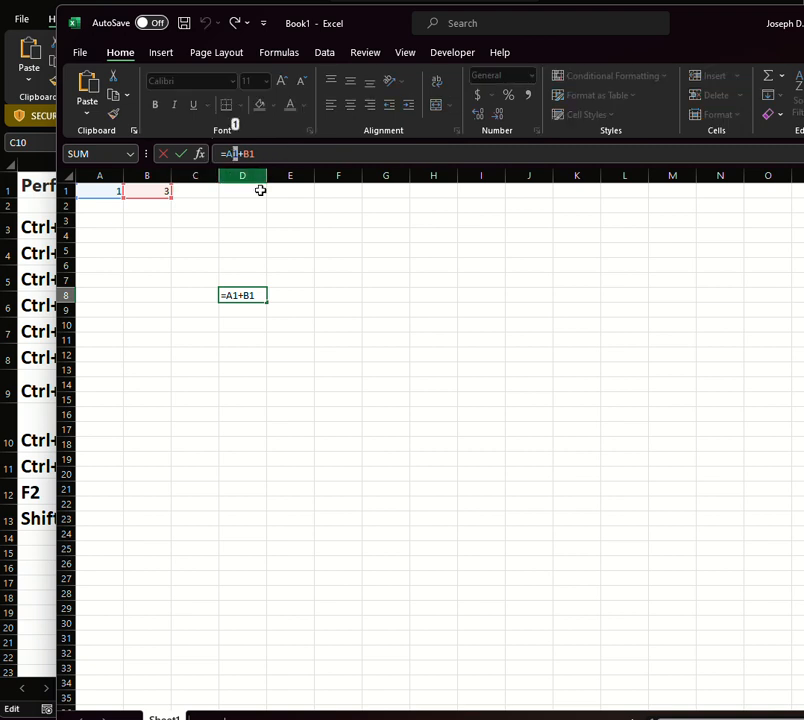
click(340, 282)
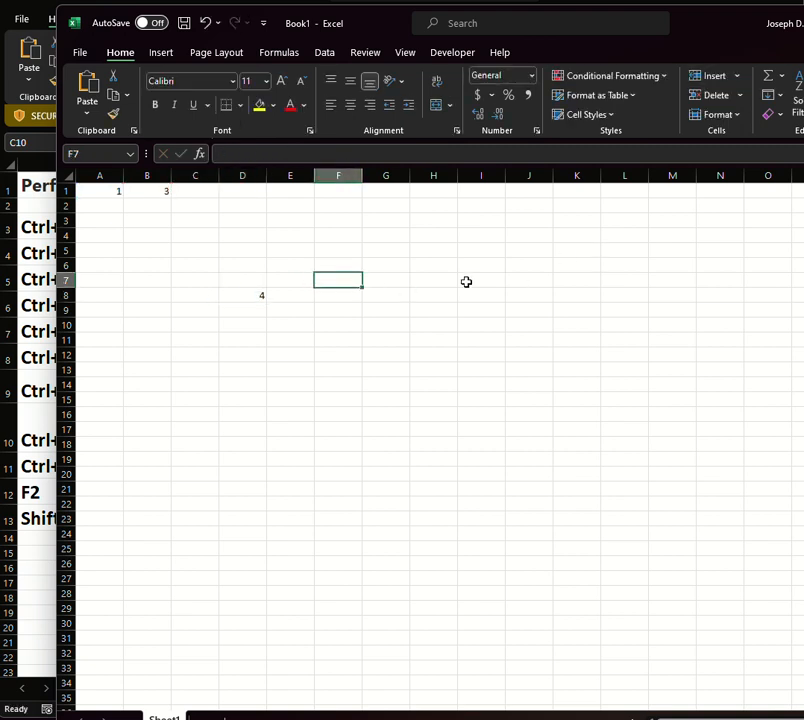
Show formulas instead of results in Book1 with F8 selected, and return to the workbook with the shortcut list
click(318, 296)
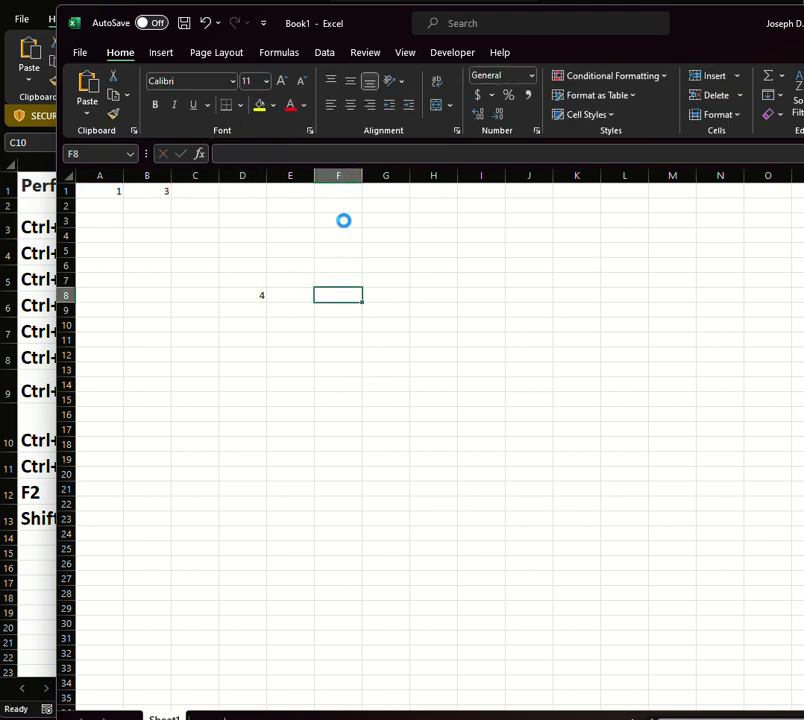
key(ctrl+grave)
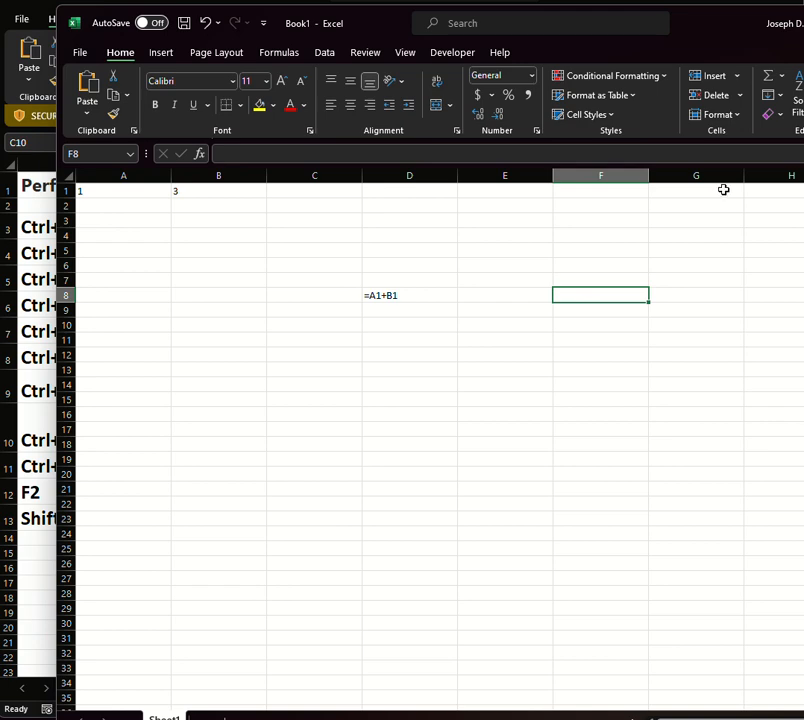
key(ctrl+F6)
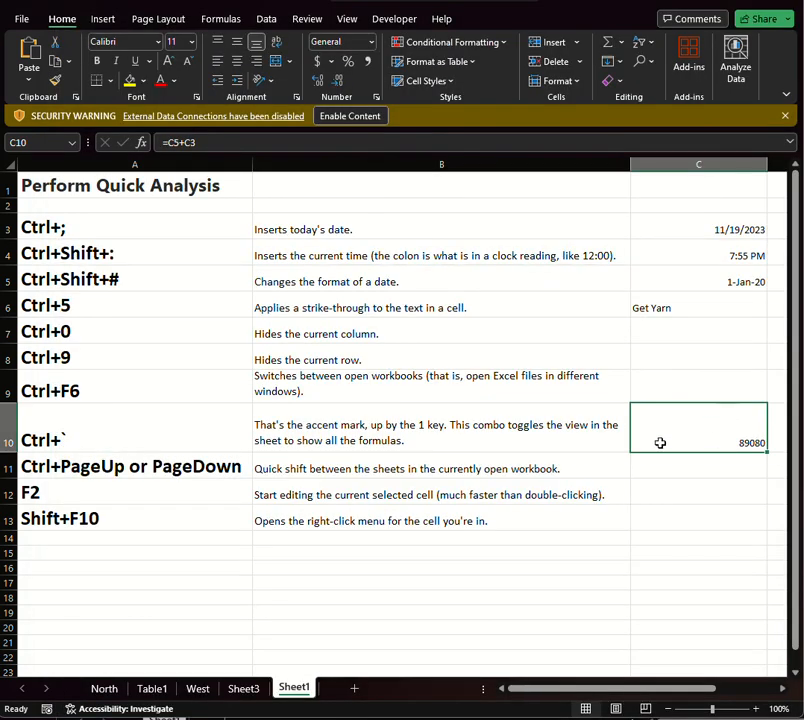
Select cell C11 on Sheet1 and view Sheet3, West, Table1 and North one after another, returning to Sheet1
click(250, 470)
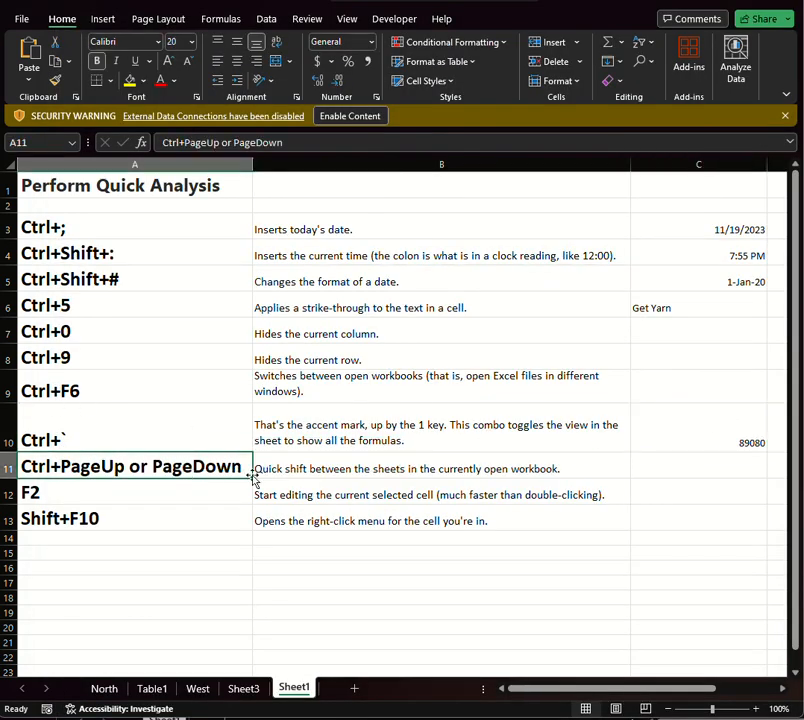
click(538, 483)
click(545, 470)
click(689, 465)
click(243, 688)
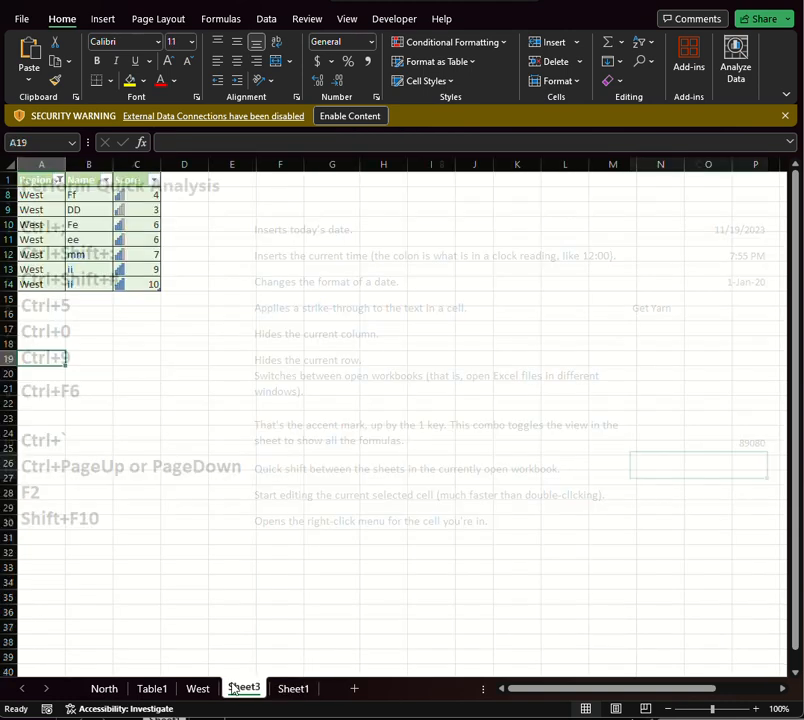
click(197, 688)
click(152, 688)
click(104, 688)
click(293, 688)
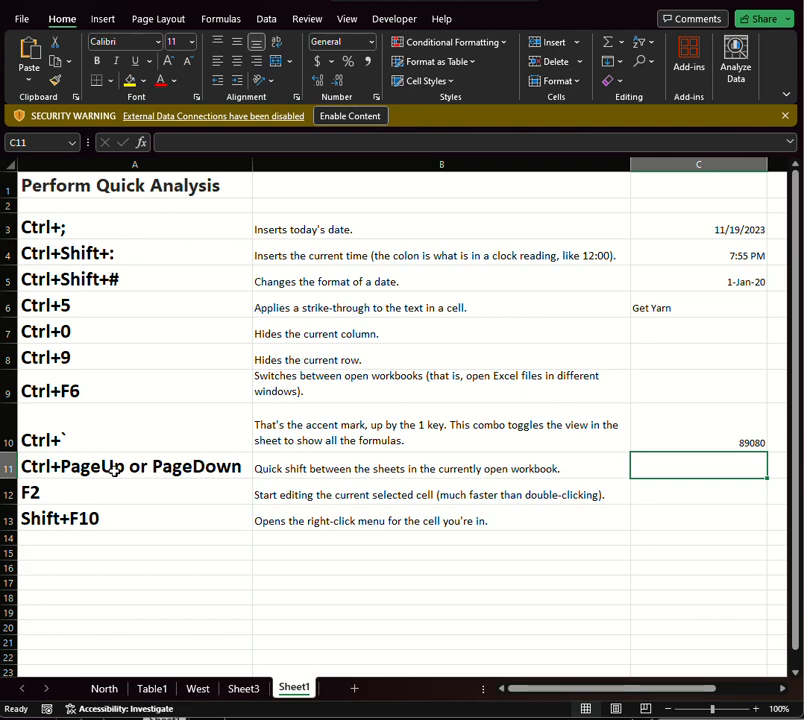
Cycle backward and forward through the workbook's sheets several times, starting and ending on Sheet1
key(ctrl+Page_Up)
key(ctrl+Page_Up)
key(ctrl+Page_Up)
key(ctrl+Page_Up)
key(ctrl+Page_Down)
key(ctrl+Page_Down)
key(ctrl+Page_Down)
key(ctrl+Page_Down)
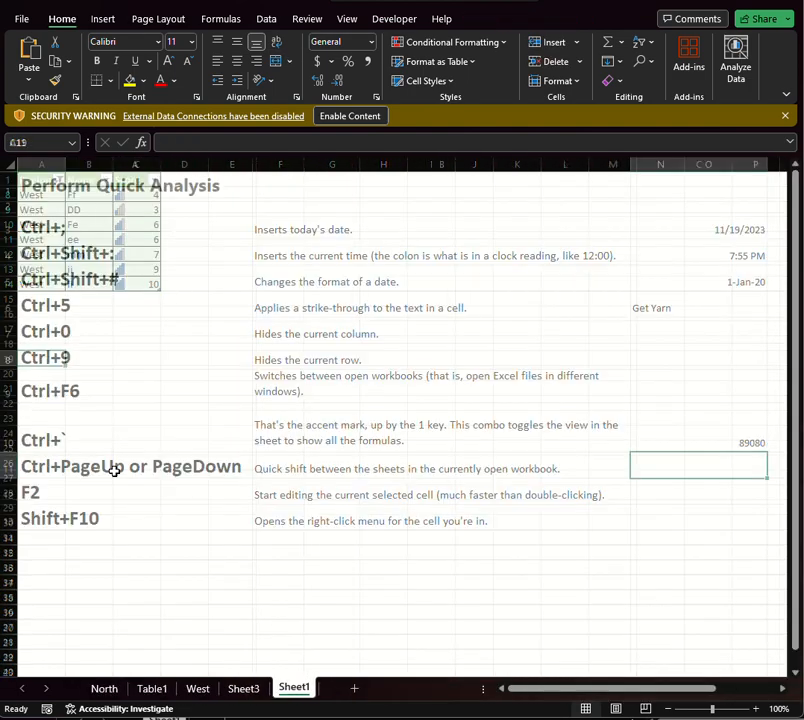
key(ctrl+Page_Up)
key(ctrl+Page_Up)
key(ctrl+Page_Up)
key(ctrl+Page_Down)
key(ctrl+Page_Down)
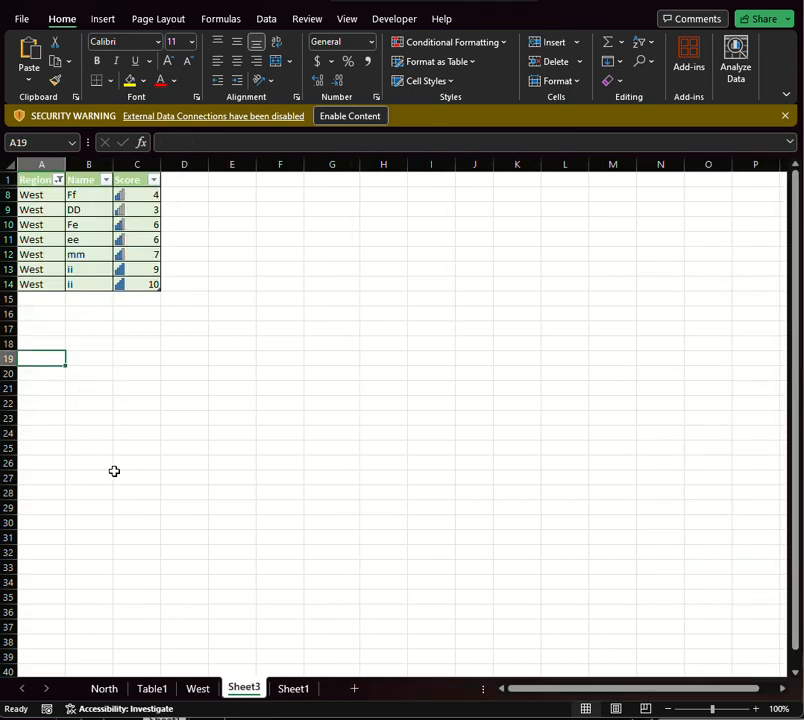
key(ctrl+Page_Down)
key(ctrl+Page_Up)
key(ctrl+Page_Up)
key(ctrl+Page_Down)
key(ctrl+Page_Down)
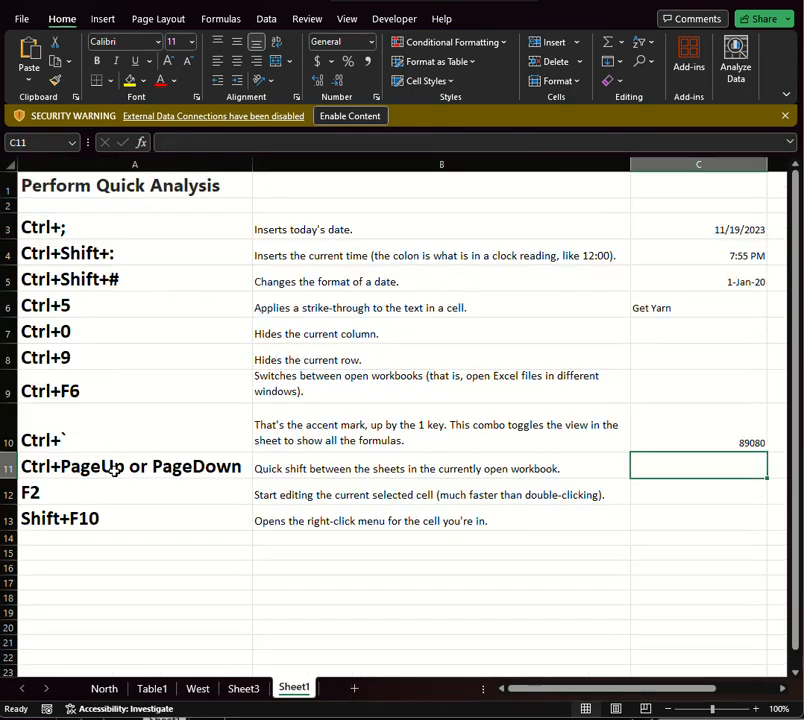
Put the empty cell C12 beside the F2 description into edit mode and enter "d"
click(203, 490)
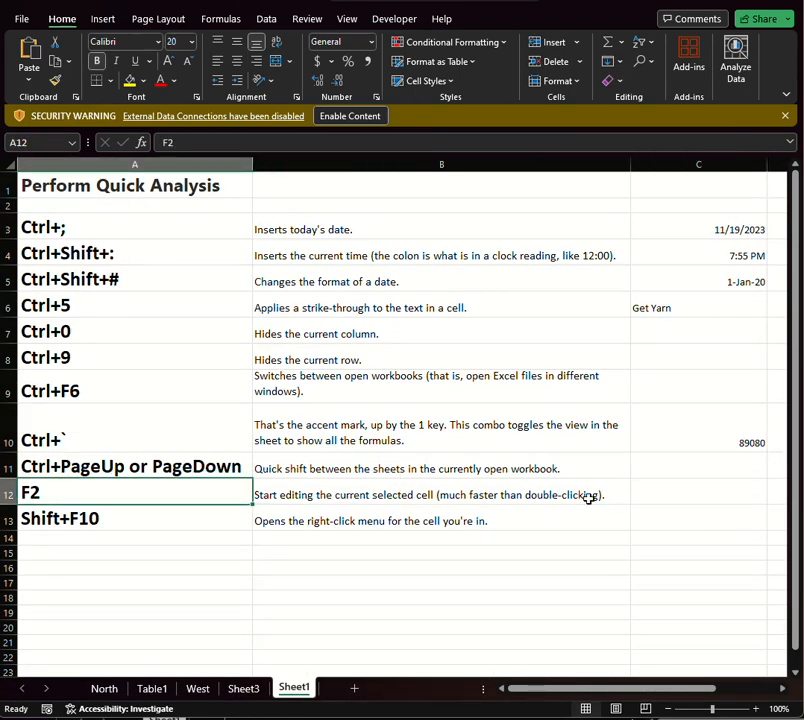
click(726, 491)
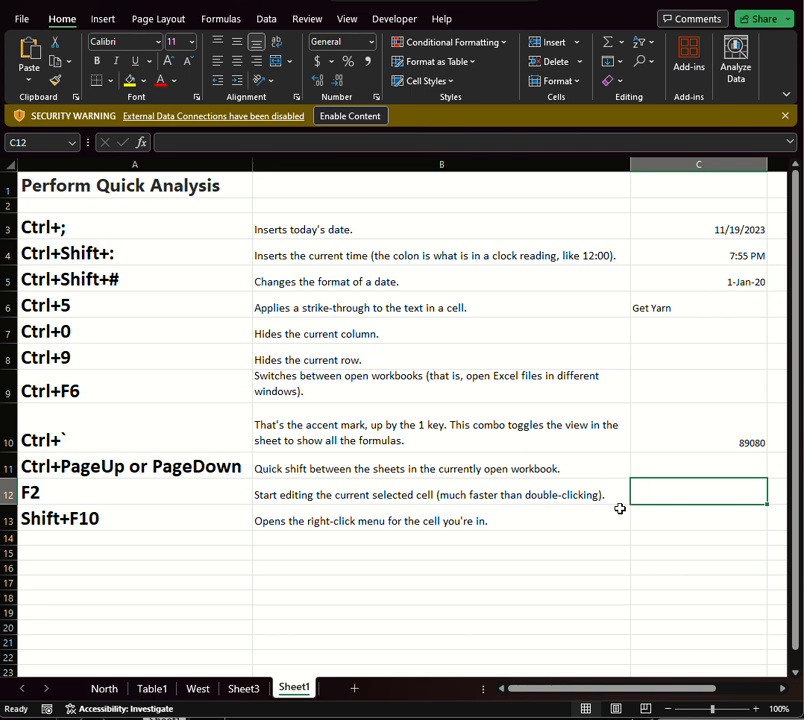
key(F2)
text(d)
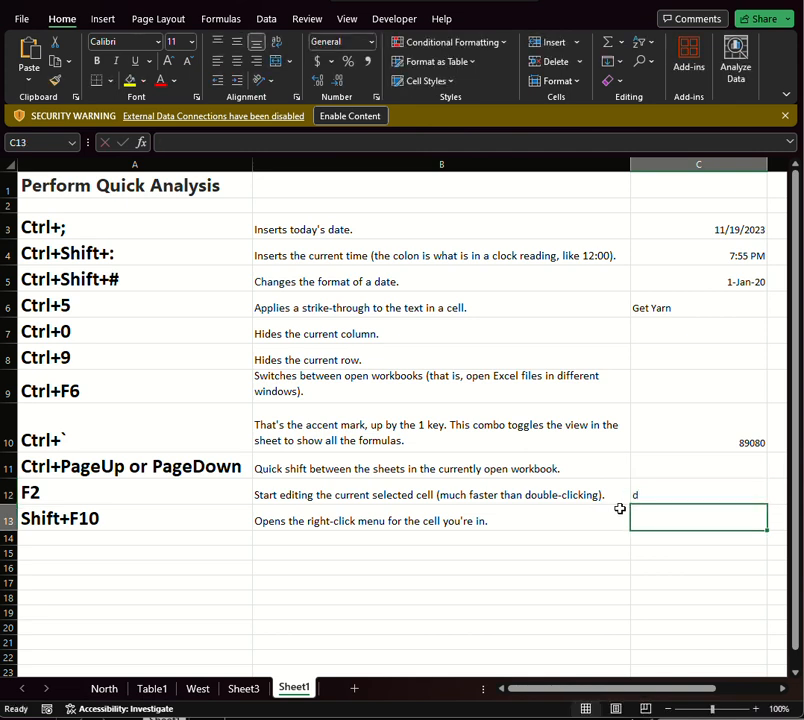
Put the empty cells C14 and C15 into edit mode in turn without entering anything, and move down to C19
key(Down)
key(F2)
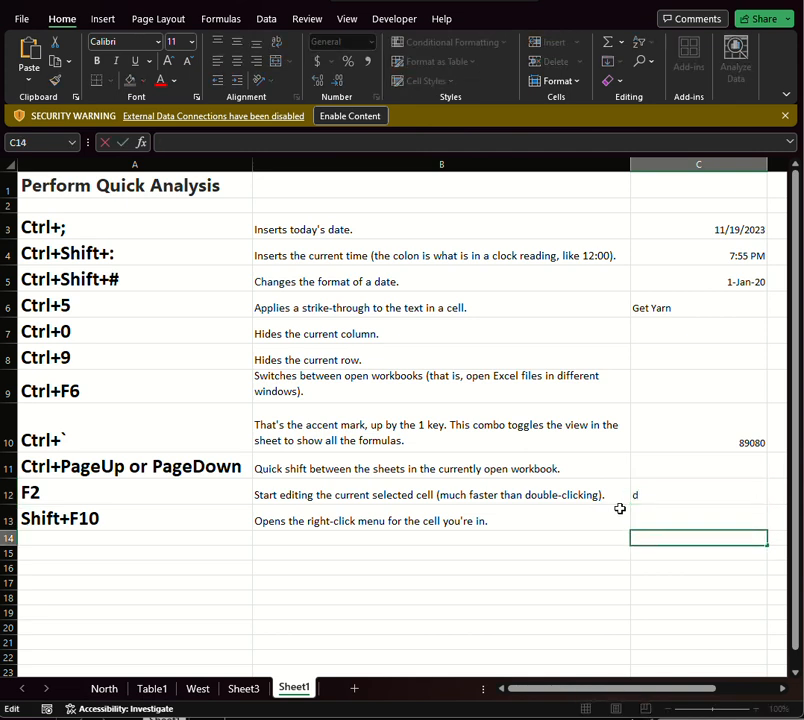
key(Return)
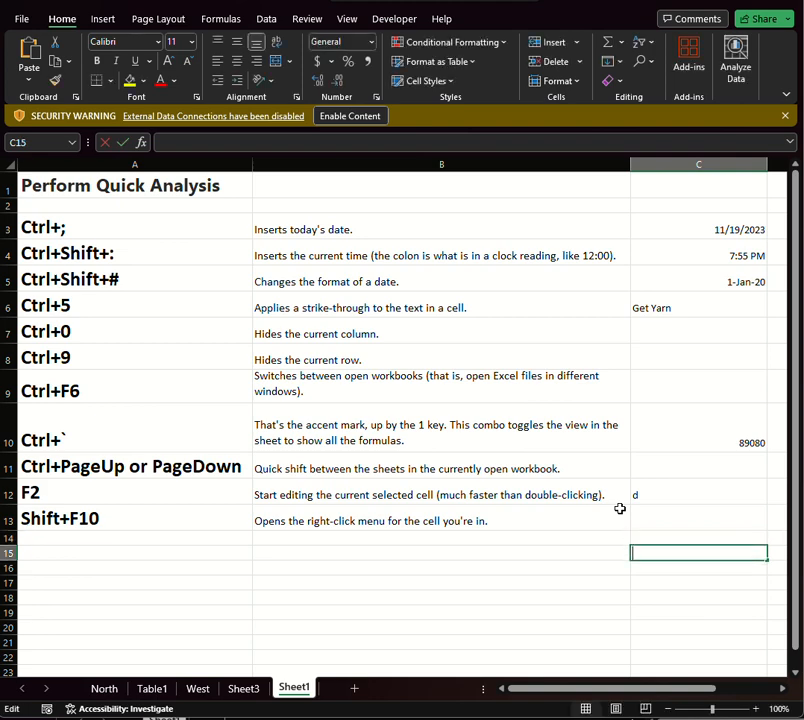
key(Down)
key(Down)
key(Down)
key(Down)
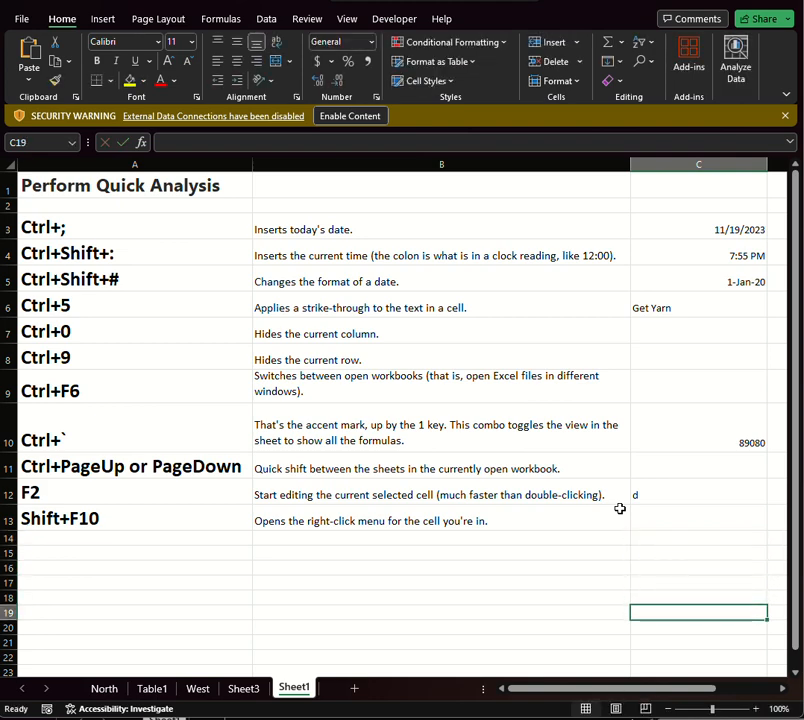
Clear the "d" from cell C12 and select C11
click(697, 491)
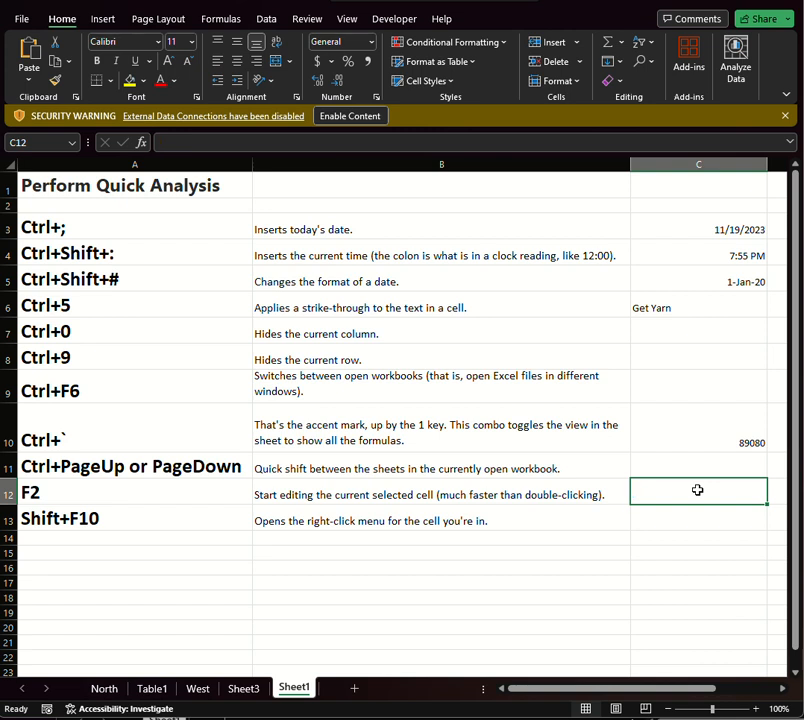
key(Up)
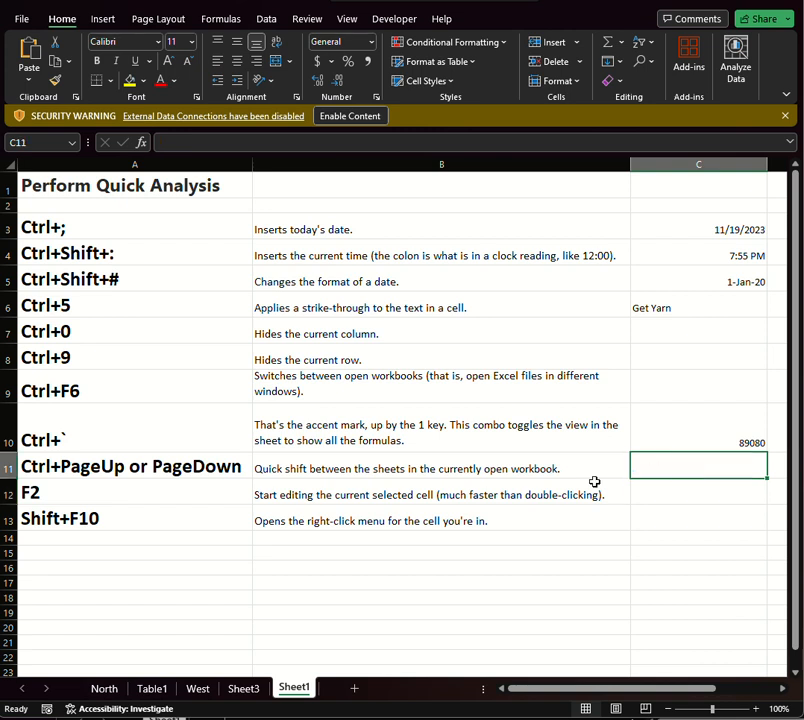
Open the context menu for the Shift+F10 cell A13, dismiss it and select cell C13
click(100, 498)
click(95, 519)
click(298, 518)
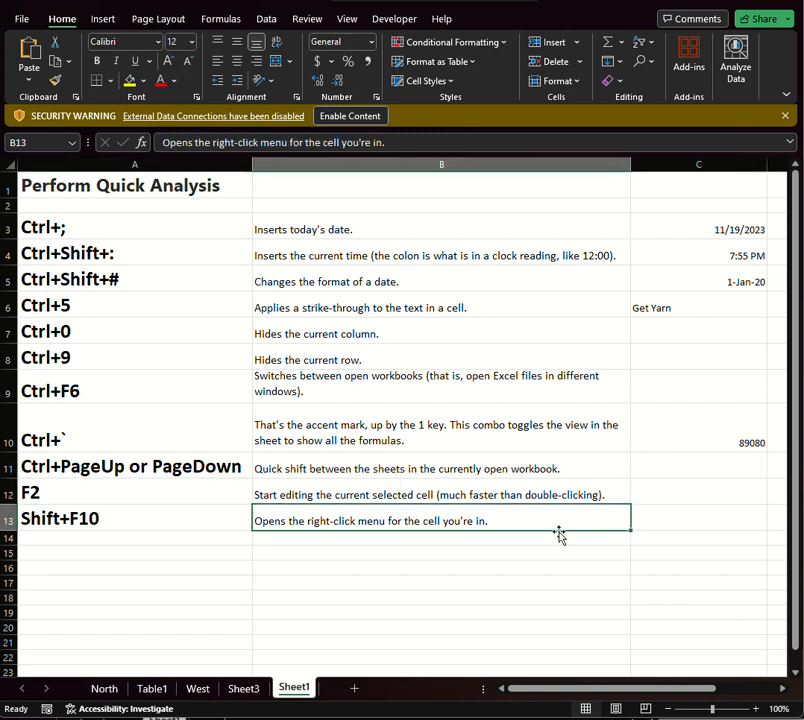
click(84, 525)
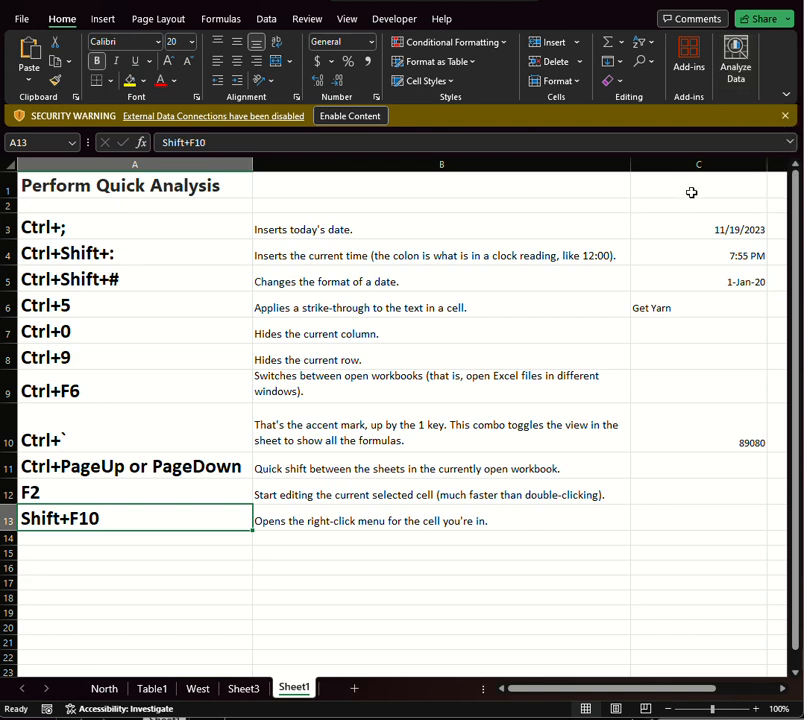
key(shift+F10)
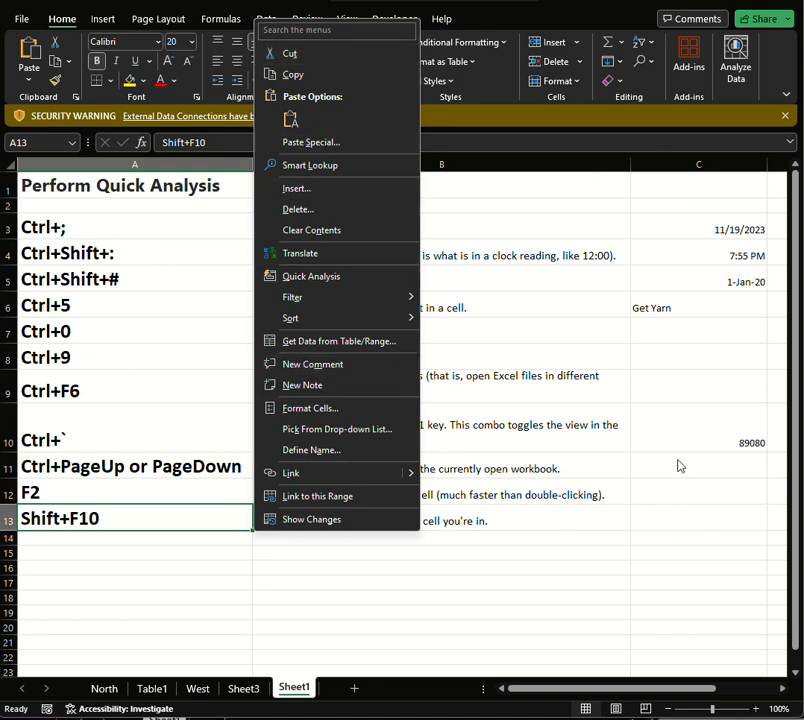
key(Escape)
click(719, 507)
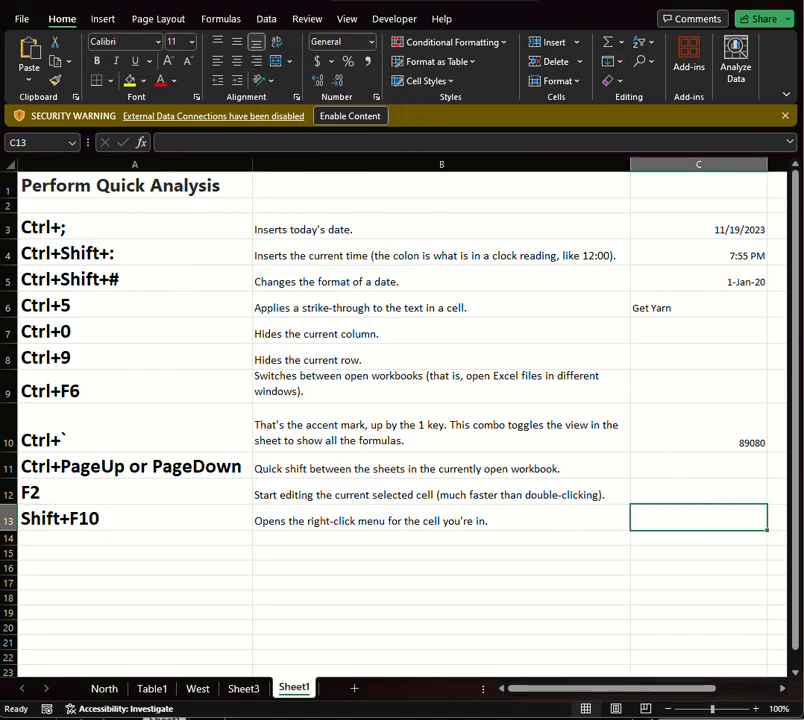